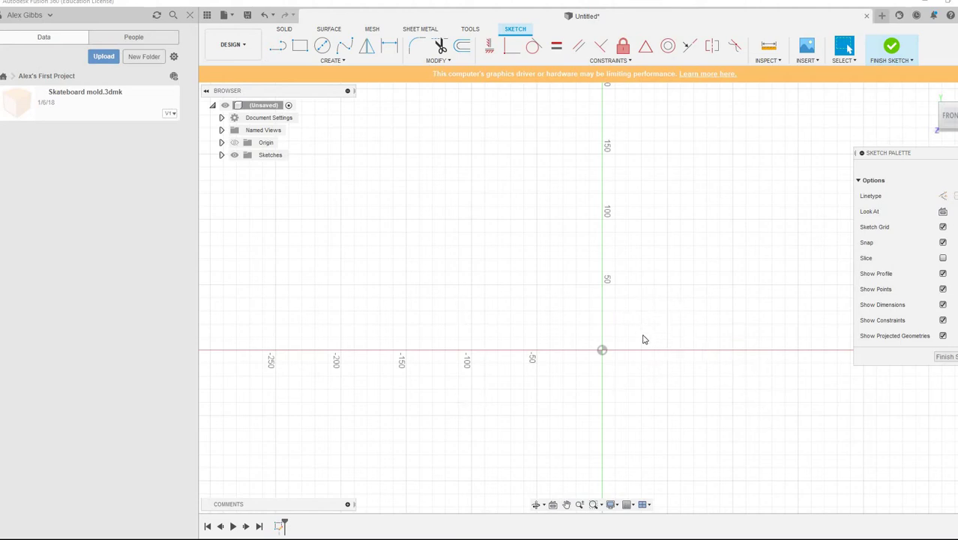
Sketch a closed seven-sided line profile with a 30 mm top edge, pointed outer side and stepped inner side, about 100 mm tall
{"action": "scroll", "coordinate": [664, 280], "scroll_direction": "down", "scroll_amount": 1}
{"action": "scroll", "coordinate": [588, 243], "scroll_direction": "up", "scroll_amount": 3}
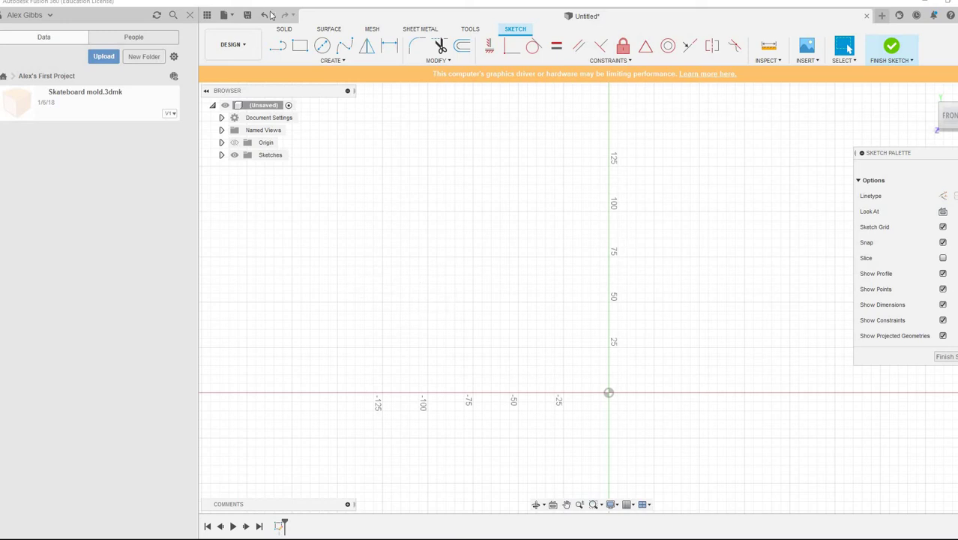
{"action": "left_click", "coordinate": [277, 46]}
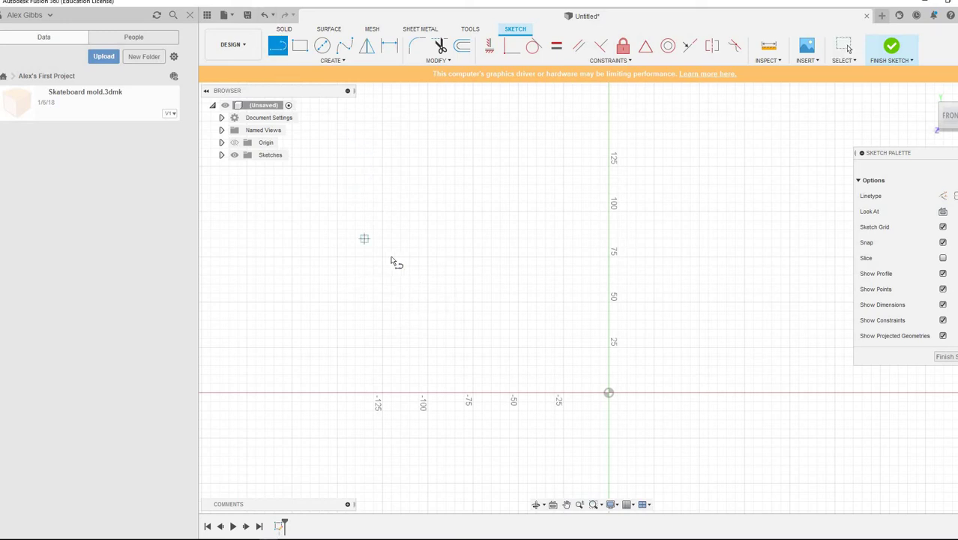
{"action": "left_click", "coordinate": [562, 158]}
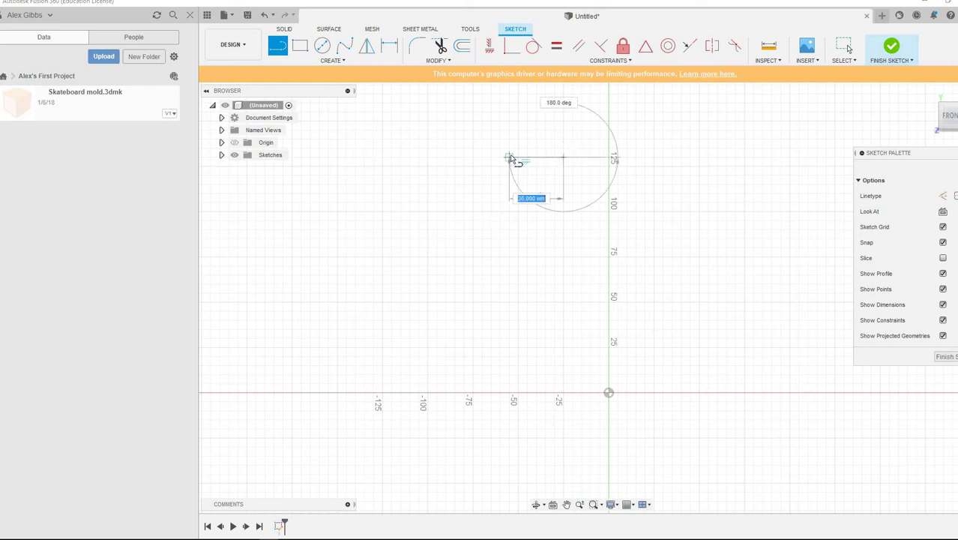
{"action": "left_click_drag", "start_coordinate": [509, 159], "coordinate": [458, 255]}
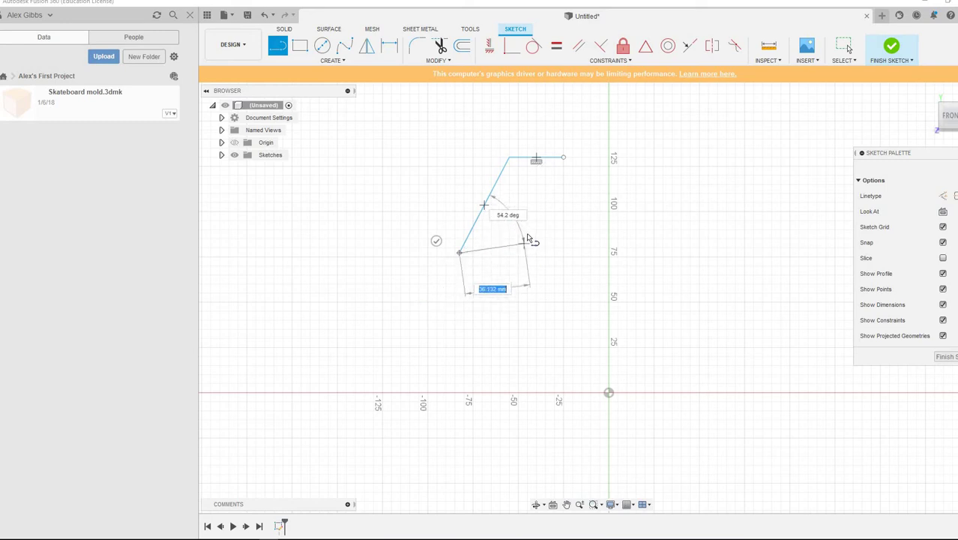
{"action": "left_click", "coordinate": [501, 339]}
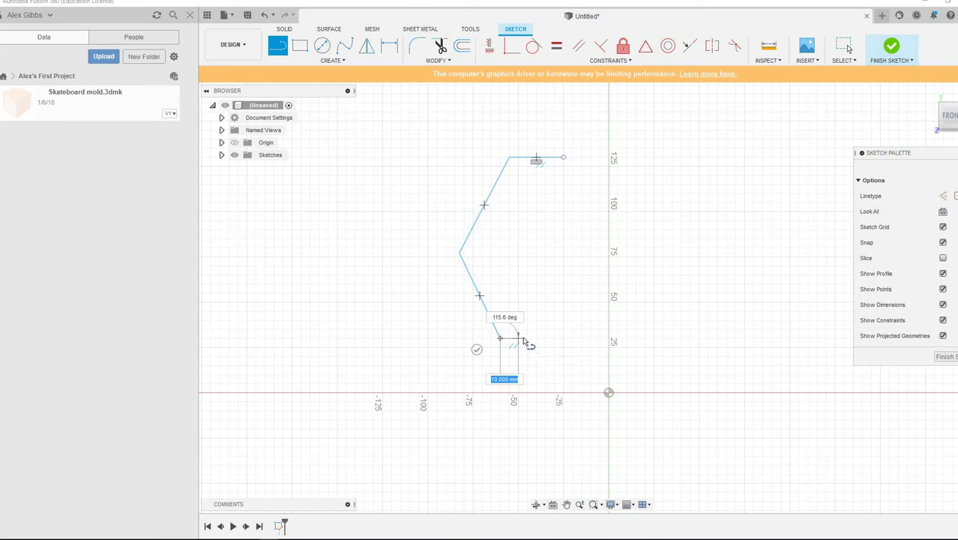
{"action": "left_click", "coordinate": [527, 339]}
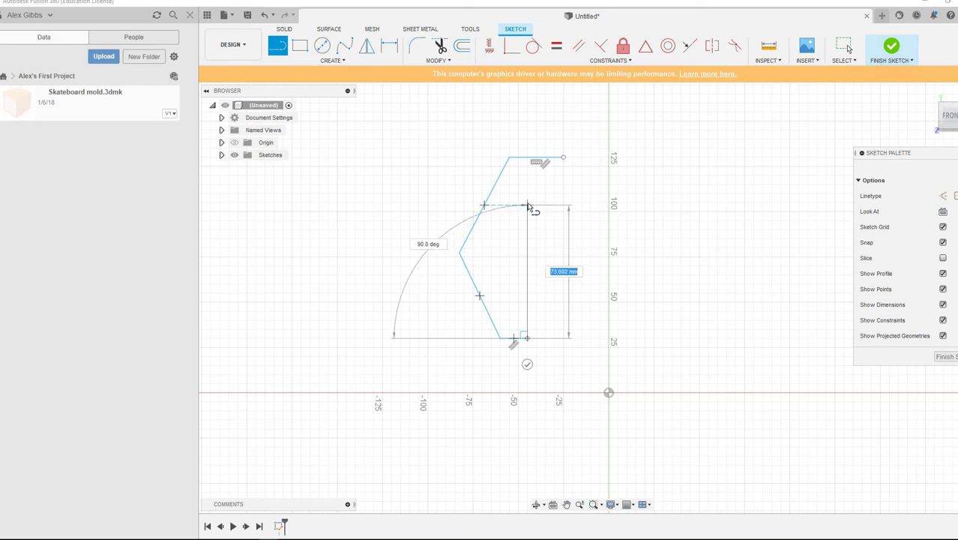
{"action": "left_click", "coordinate": [527, 214]}
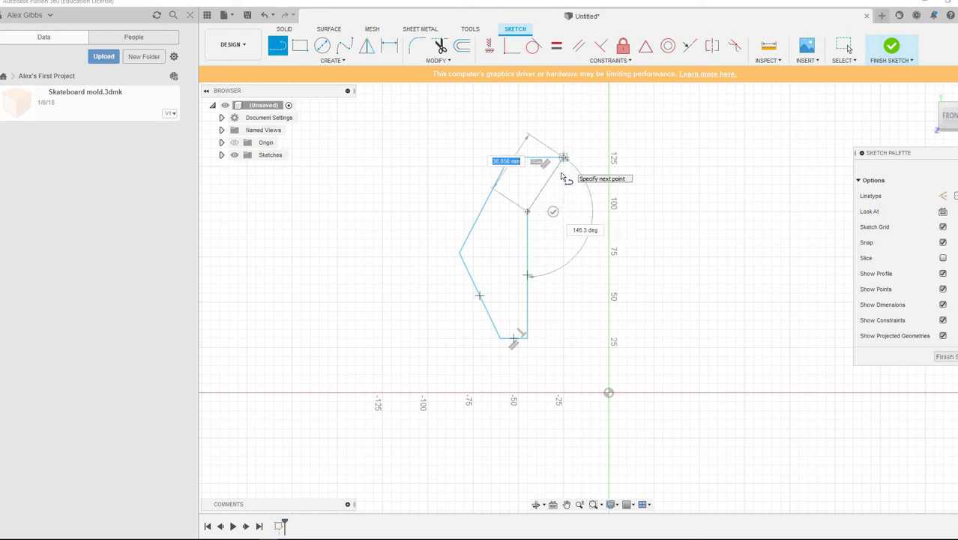
{"action": "left_click", "coordinate": [562, 212]}
{"action": "left_click", "coordinate": [563, 160]}
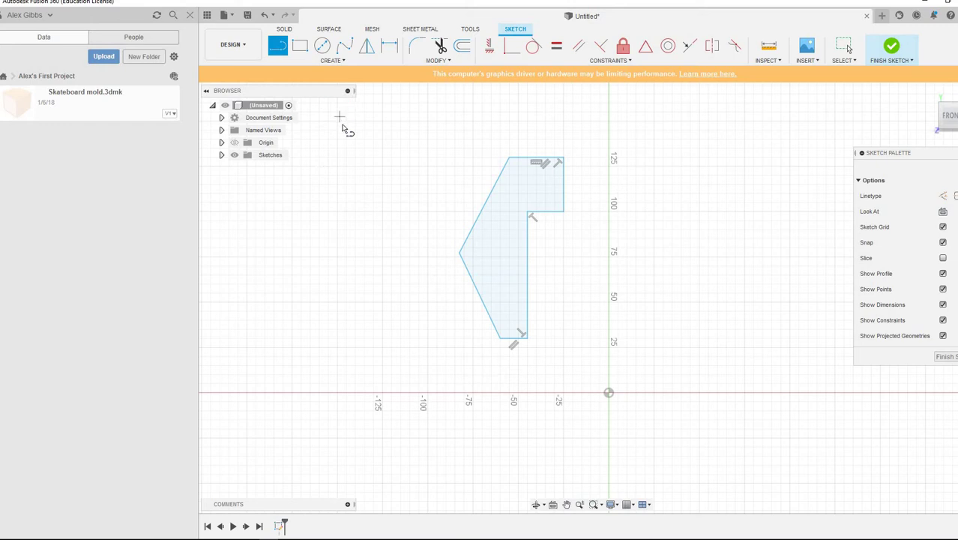
Fillet the profile's outermost pointed corner with a radius of 2.6875/2 mm
{"action": "left_click", "coordinate": [416, 49]}
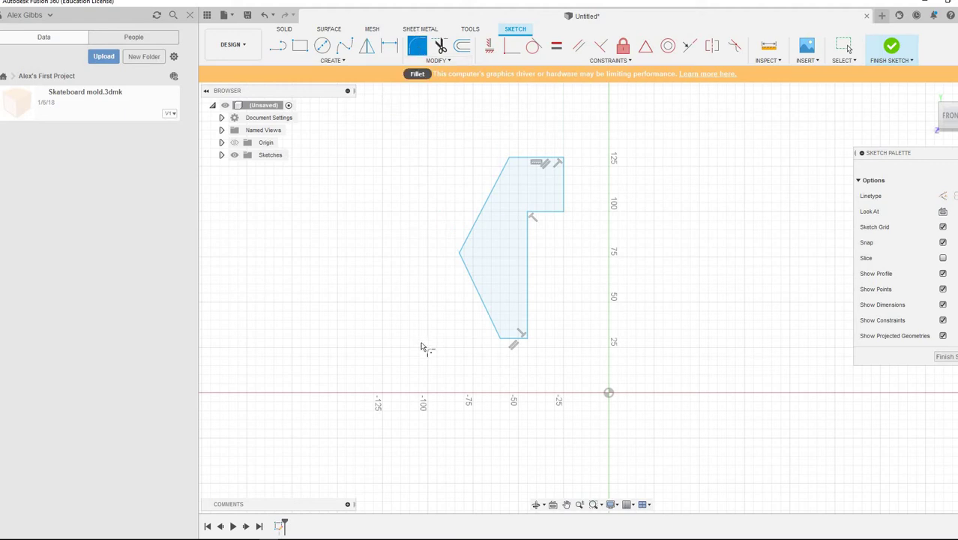
{"action": "left_click", "coordinate": [460, 255]}
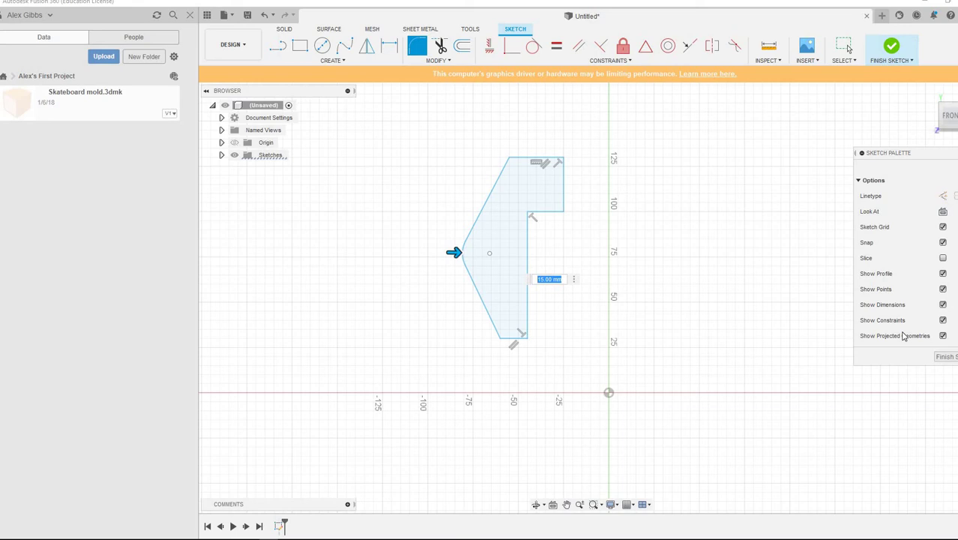
{"action": "type", "text": "2.6875/2"}
{"action": "key", "text": "Return"}
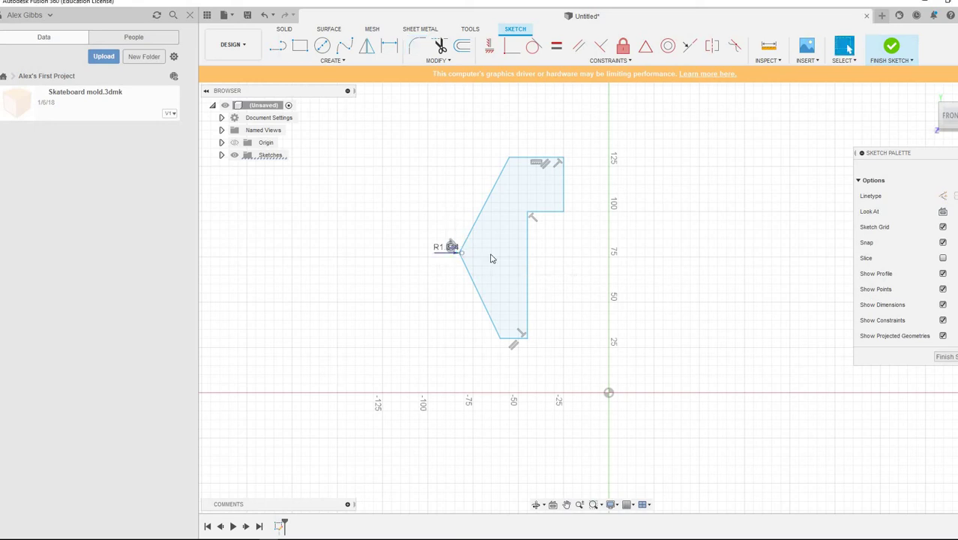
Draw a three-point arc of about 42.5 mm radius from the profile's bottom inner corner to the lower slanted edge
{"action": "scroll", "coordinate": [457, 247], "scroll_direction": "down", "scroll_amount": 2}
{"action": "scroll", "coordinate": [463, 259], "scroll_direction": "up", "scroll_amount": 4}
{"action": "scroll", "coordinate": [463, 258], "scroll_direction": "up", "scroll_amount": 4}
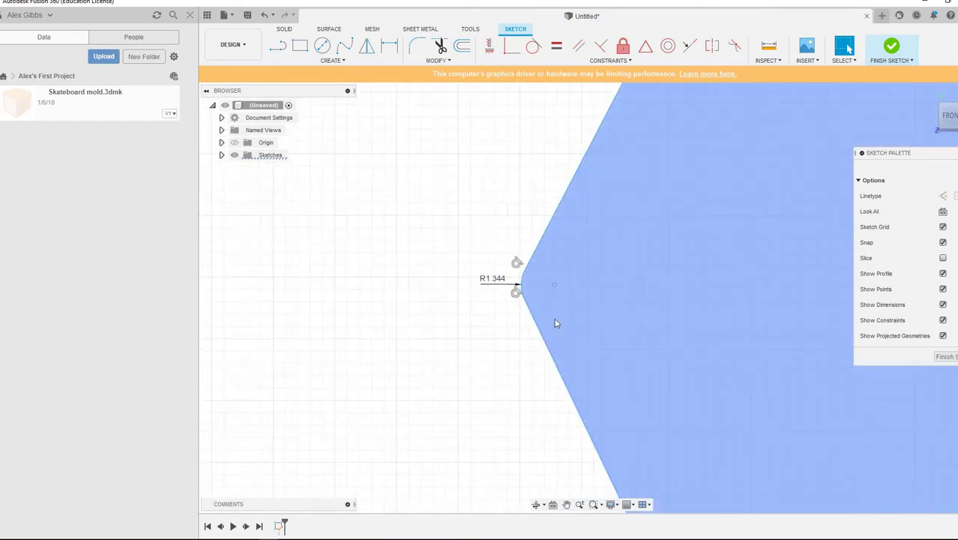
{"action": "scroll", "coordinate": [584, 333], "scroll_direction": "down", "scroll_amount": 3}
{"action": "scroll", "coordinate": [577, 330], "scroll_direction": "down", "scroll_amount": 2}
{"action": "scroll", "coordinate": [632, 422], "scroll_direction": "up", "scroll_amount": 6}
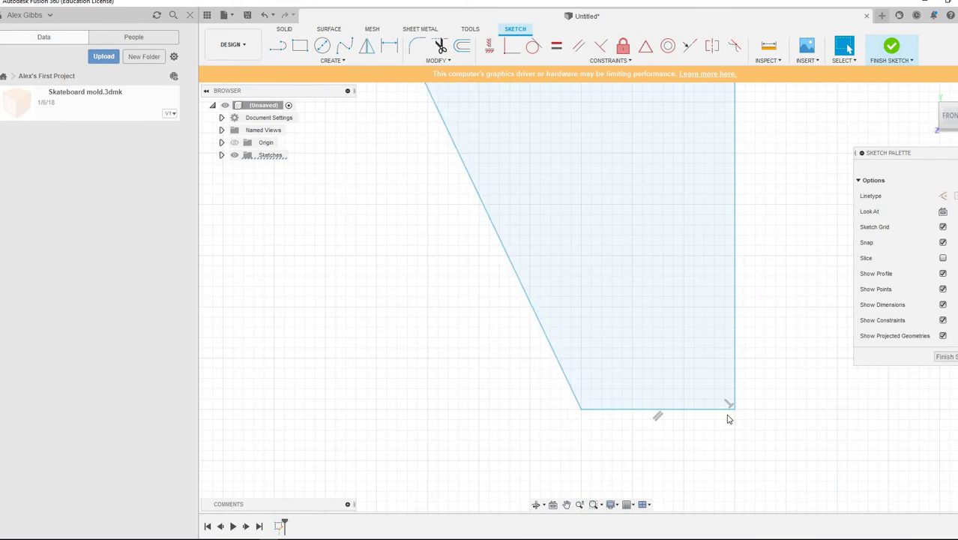
{"action": "left_click", "coordinate": [666, 363]}
{"action": "left_click_drag", "start_coordinate": [668, 357], "coordinate": [574, 145]}
{"action": "left_click", "coordinate": [483, 270]}
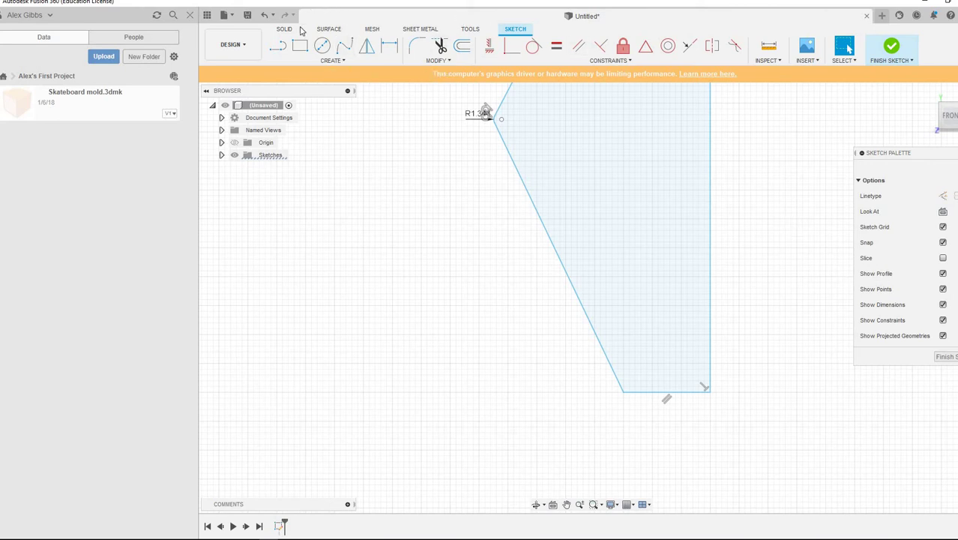
{"action": "left_click", "coordinate": [336, 62]}
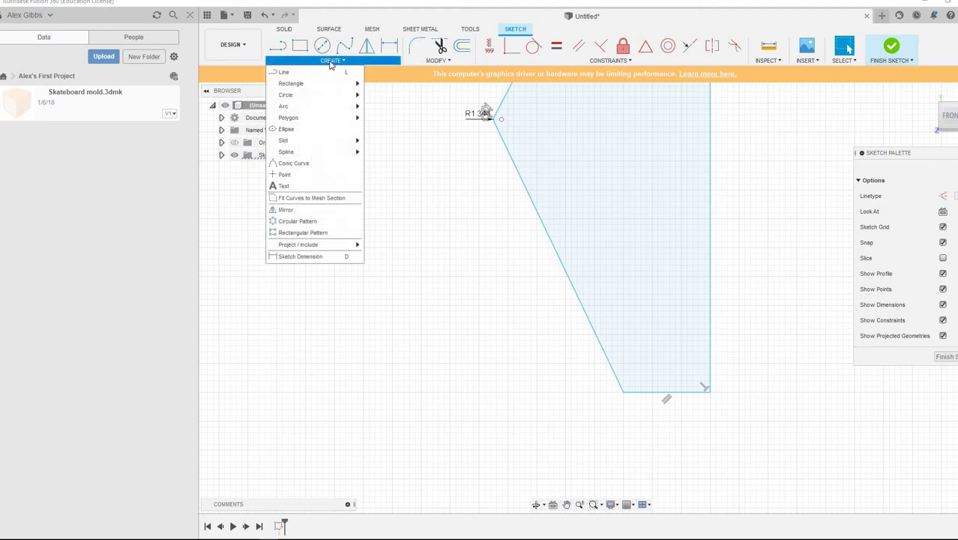
{"action": "mouse_move", "coordinate": [321, 105]}
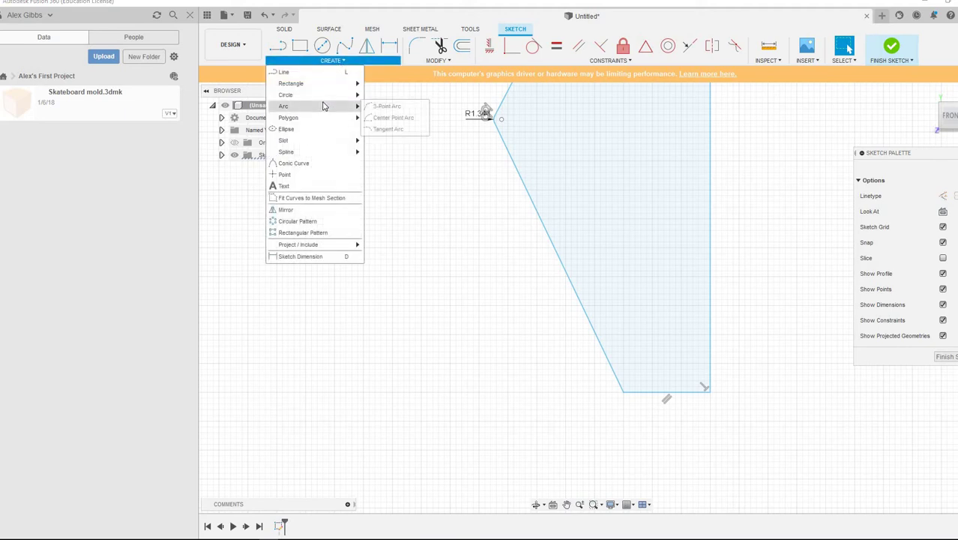
{"action": "left_click", "coordinate": [386, 107]}
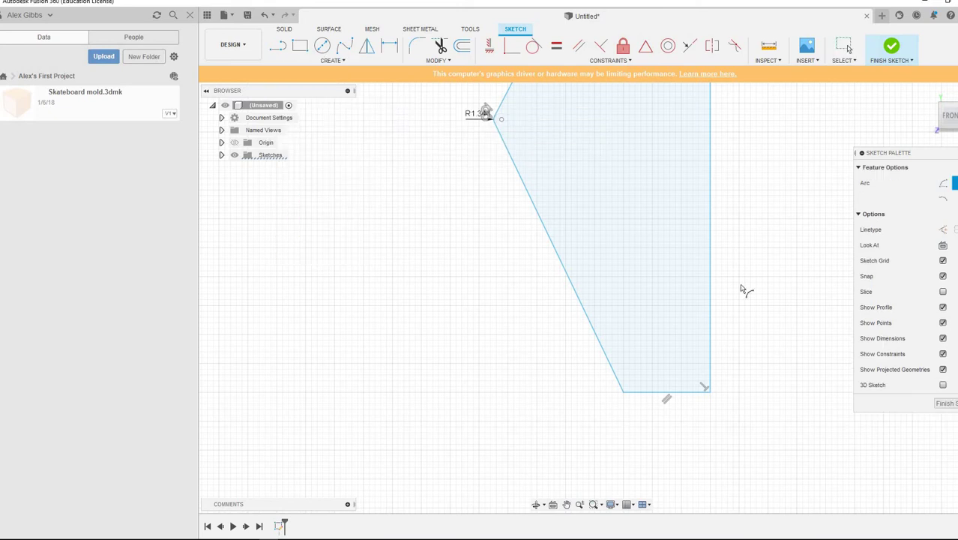
{"action": "left_click", "coordinate": [710, 392]}
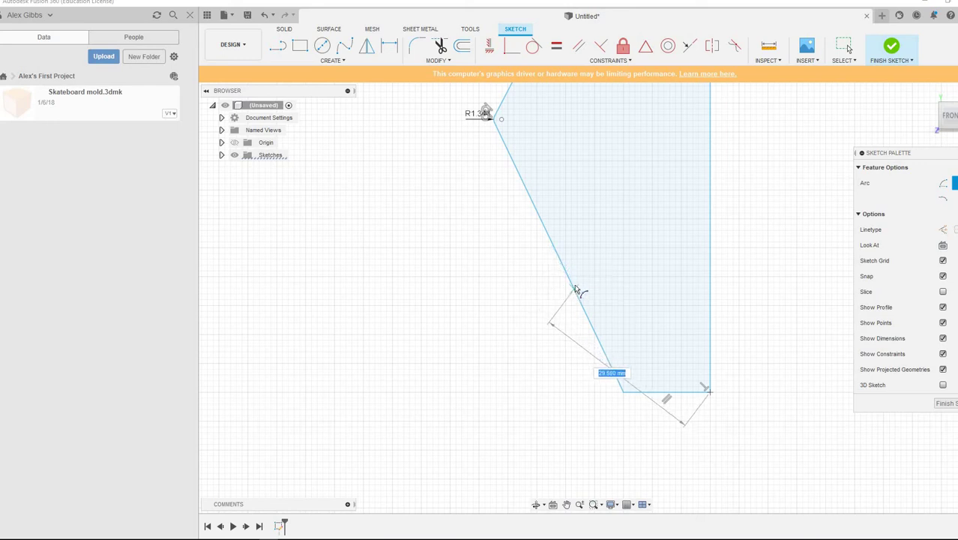
{"action": "left_click", "coordinate": [573, 290]}
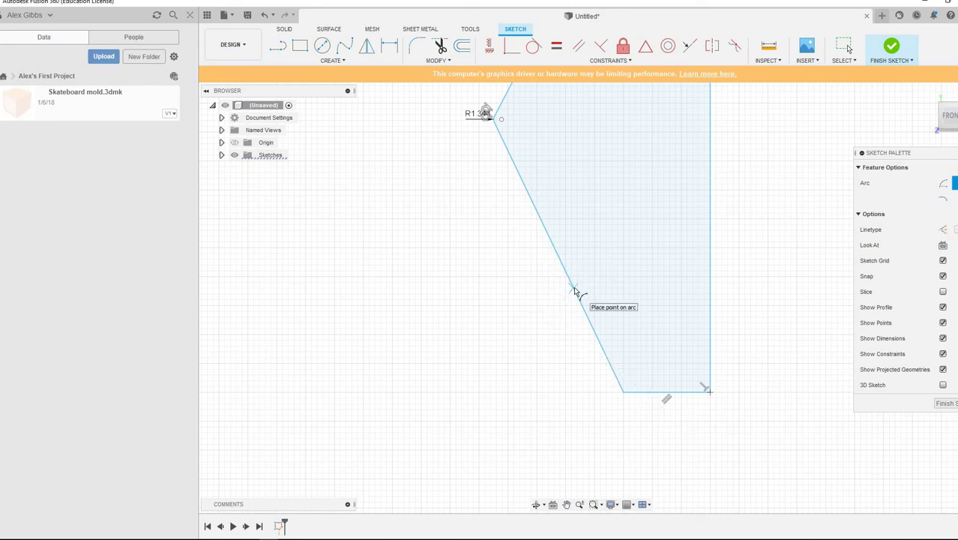
{"action": "left_click", "coordinate": [620, 342]}
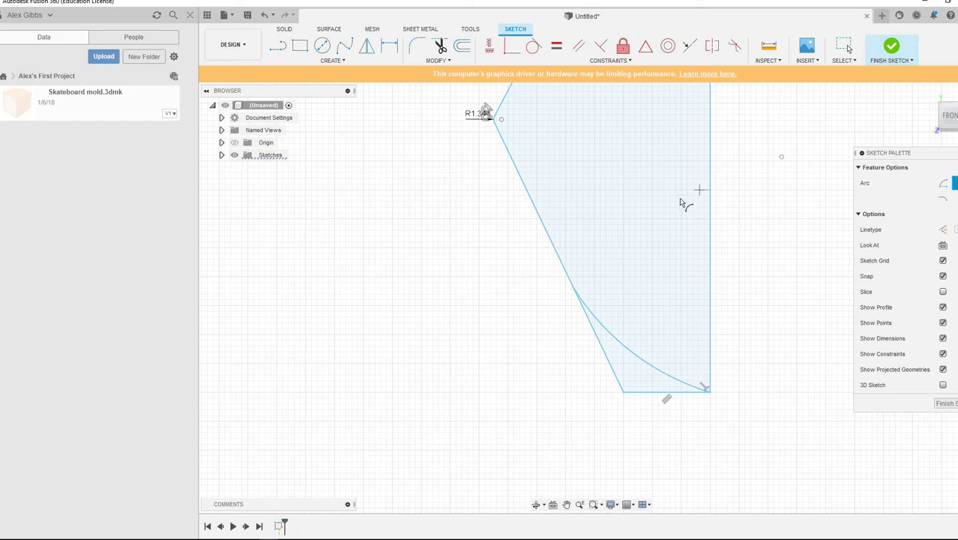
Trim away the slanted edge portion below the arc and the short bottom edge
{"action": "left_click", "coordinate": [440, 45]}
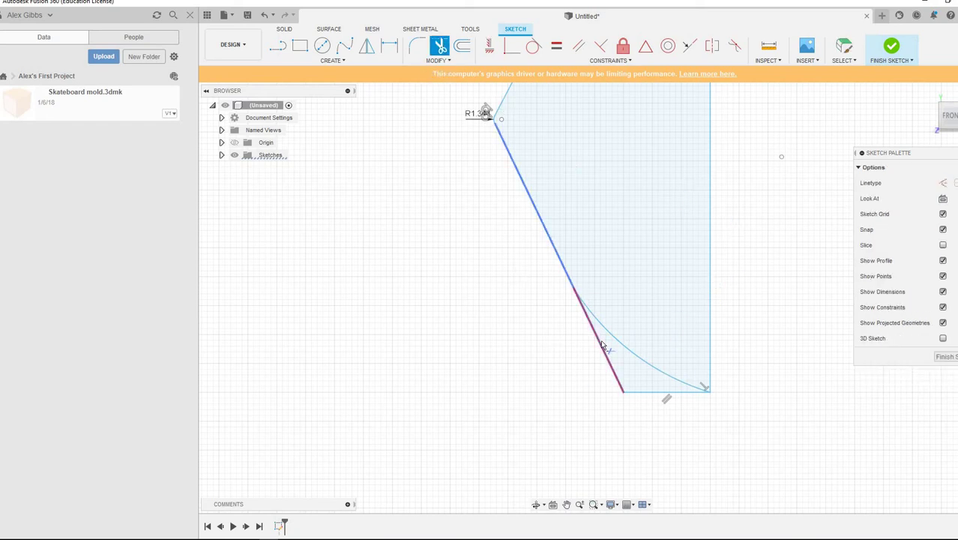
{"action": "left_click", "coordinate": [604, 347]}
{"action": "left_click", "coordinate": [649, 393]}
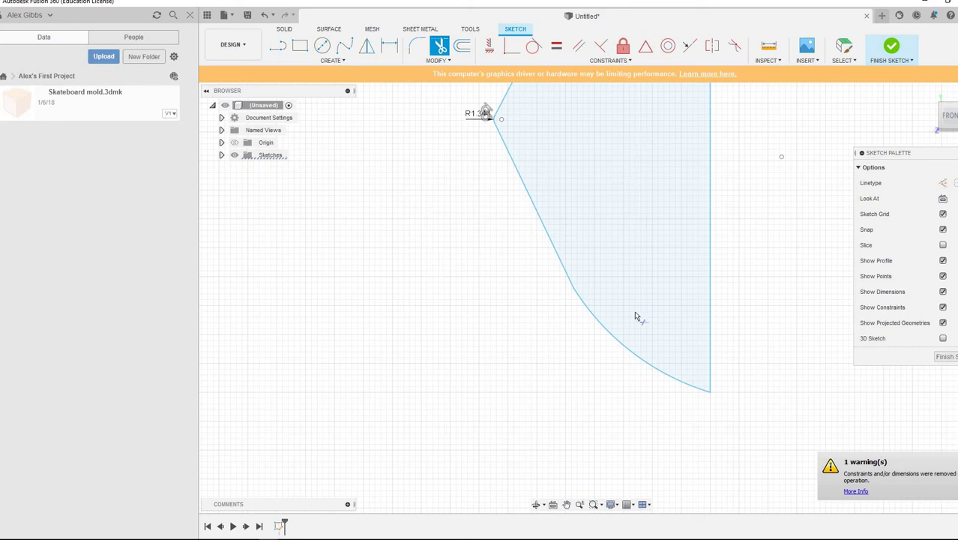
{"action": "right_click", "coordinate": [439, 46]}
{"action": "right_click", "coordinate": [434, 168]}
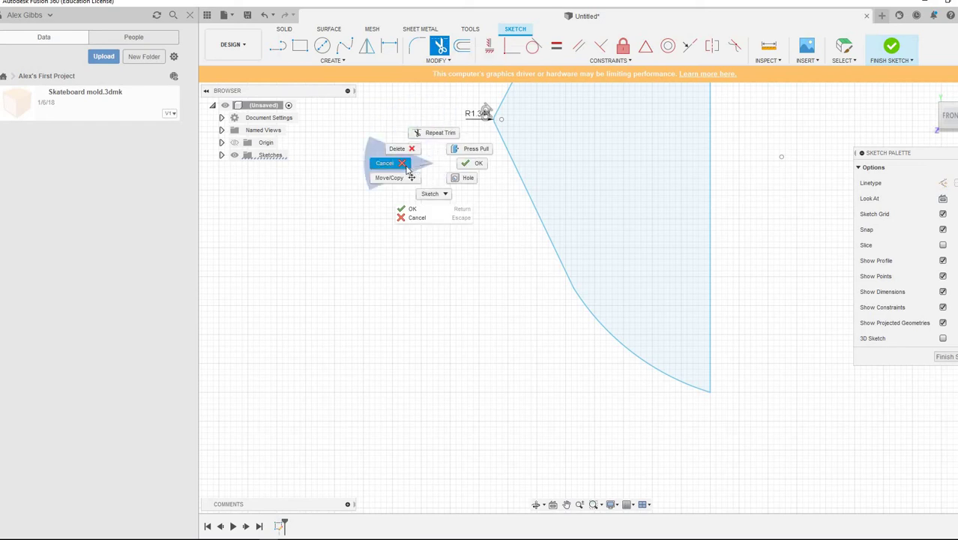
{"action": "left_click", "coordinate": [403, 165]}
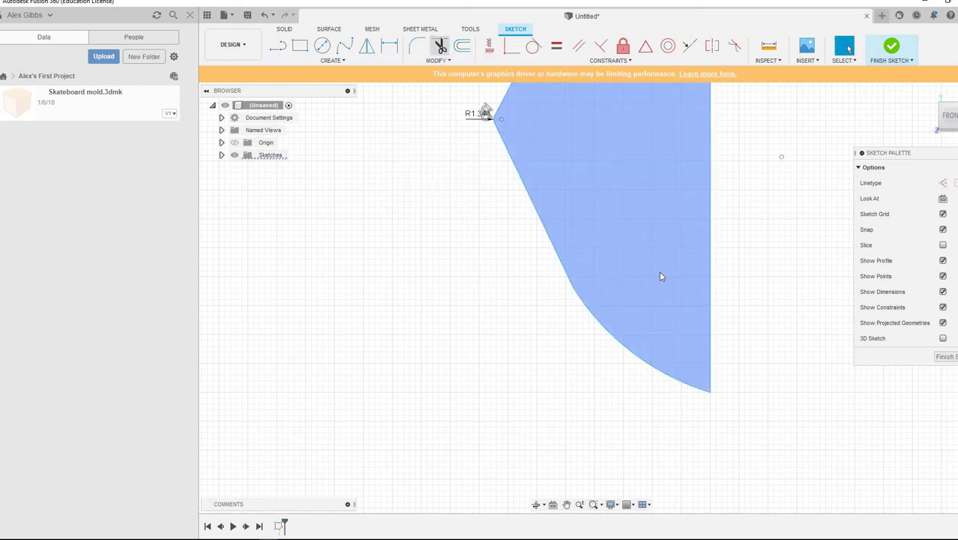
Dimension the lower arc's radius and set it to 2.3125/2 mm (R1.156)
{"action": "left_click", "coordinate": [632, 355]}
{"action": "right_click", "coordinate": [631, 356]}
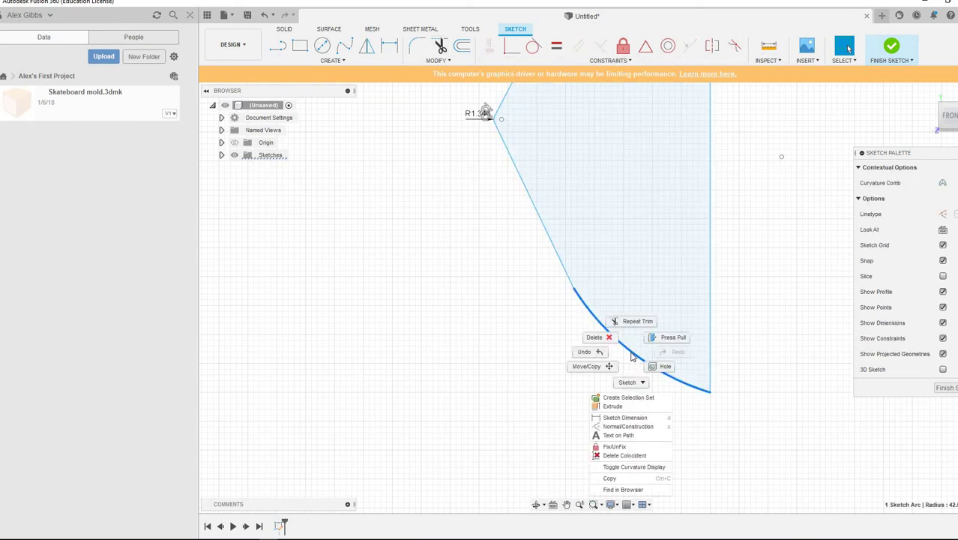
{"action": "left_click", "coordinate": [622, 417]}
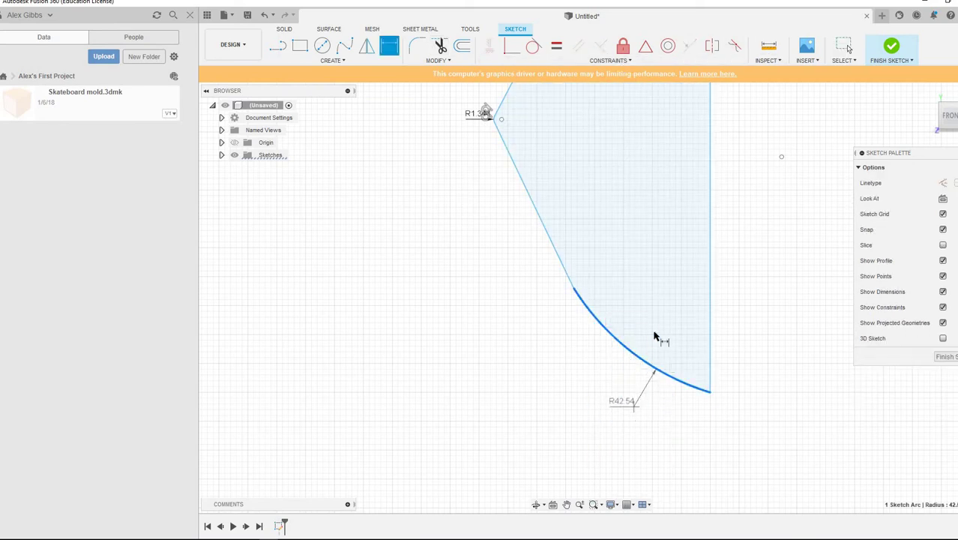
{"action": "left_click", "coordinate": [740, 253]}
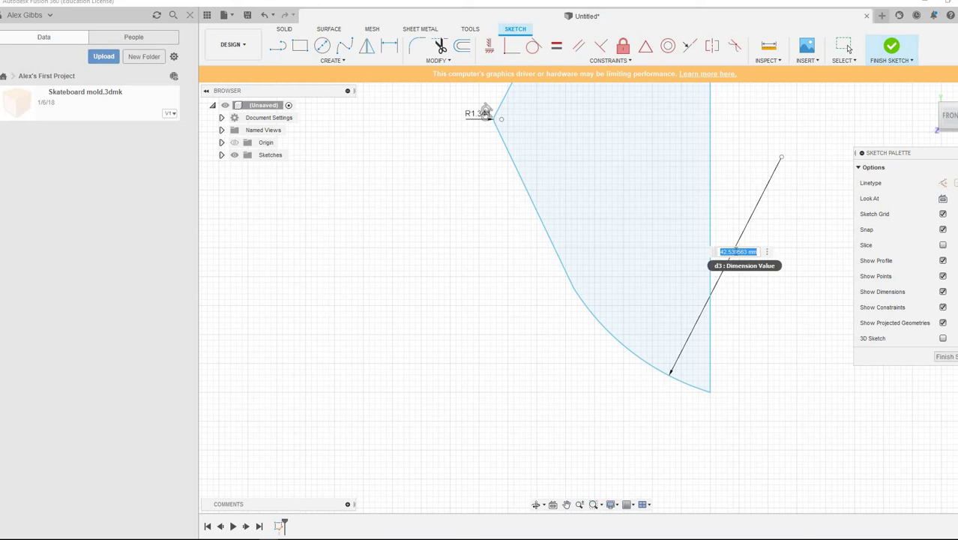
{"action": "type", "text": "2.3125"}
{"action": "key", "text": "Return"}
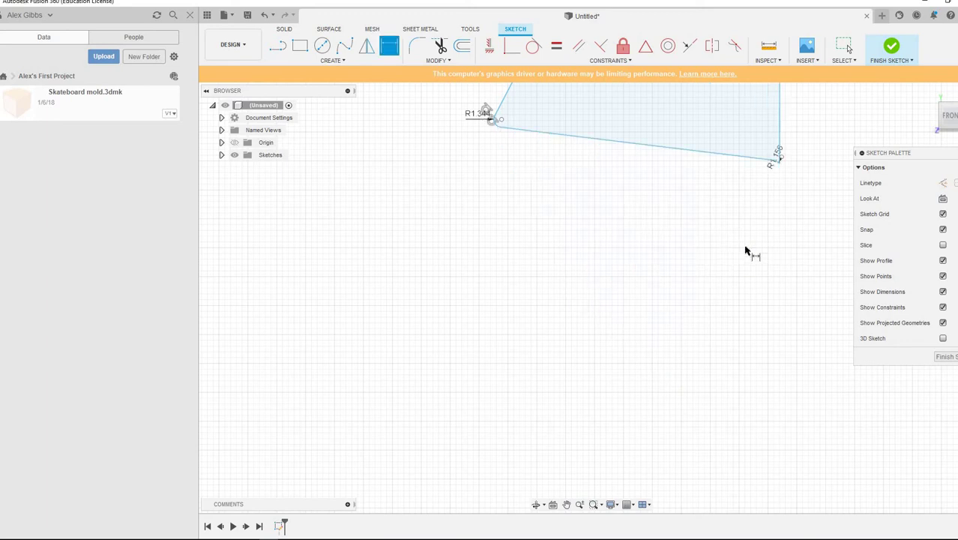
Reshape the profile by moving the filleted tip up and inward, and the top outer corner to X -39, Y 113
{"action": "scroll", "coordinate": [682, 155], "scroll_direction": "down", "scroll_amount": 6}
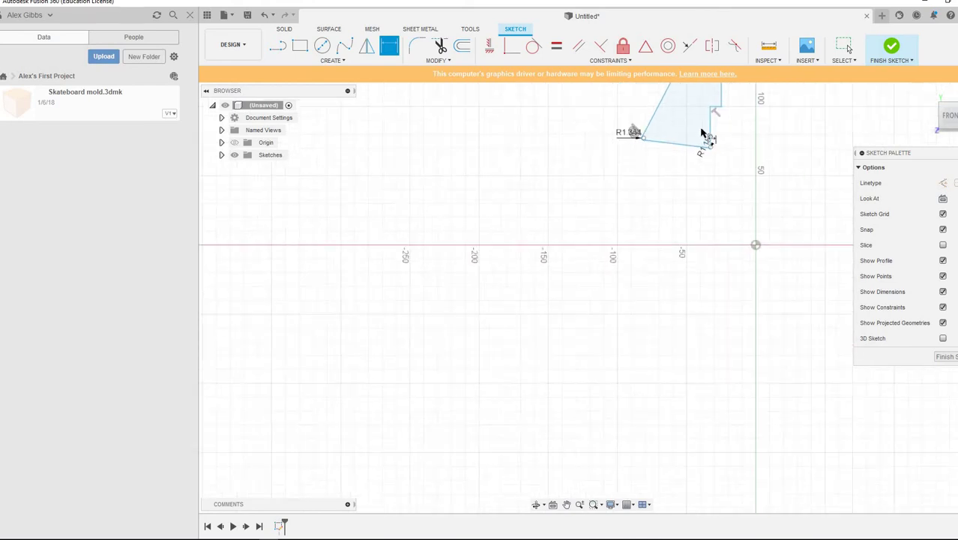
{"action": "scroll", "coordinate": [709, 94], "scroll_direction": "up", "scroll_amount": 5}
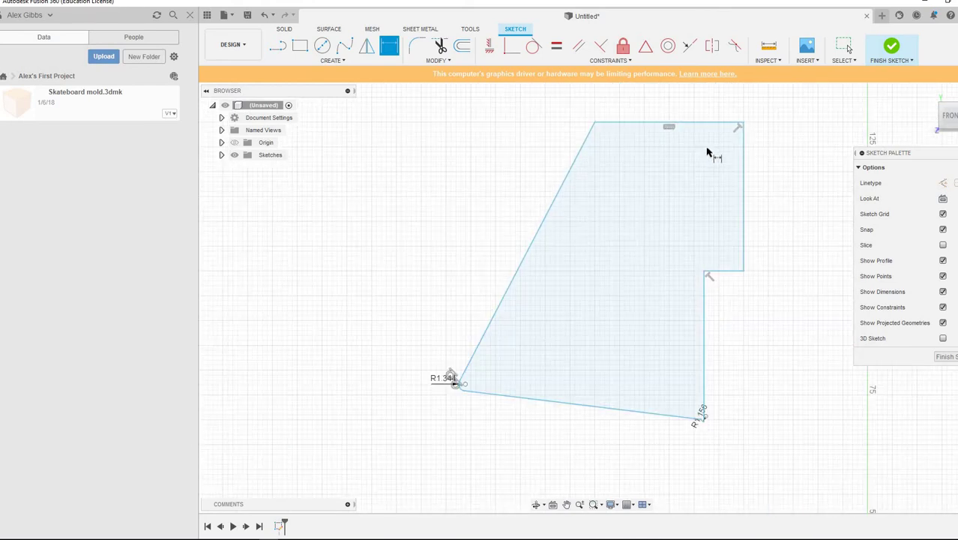
{"action": "scroll", "coordinate": [702, 416], "scroll_direction": "down", "scroll_amount": 2}
{"action": "scroll", "coordinate": [698, 418], "scroll_direction": "up", "scroll_amount": 8}
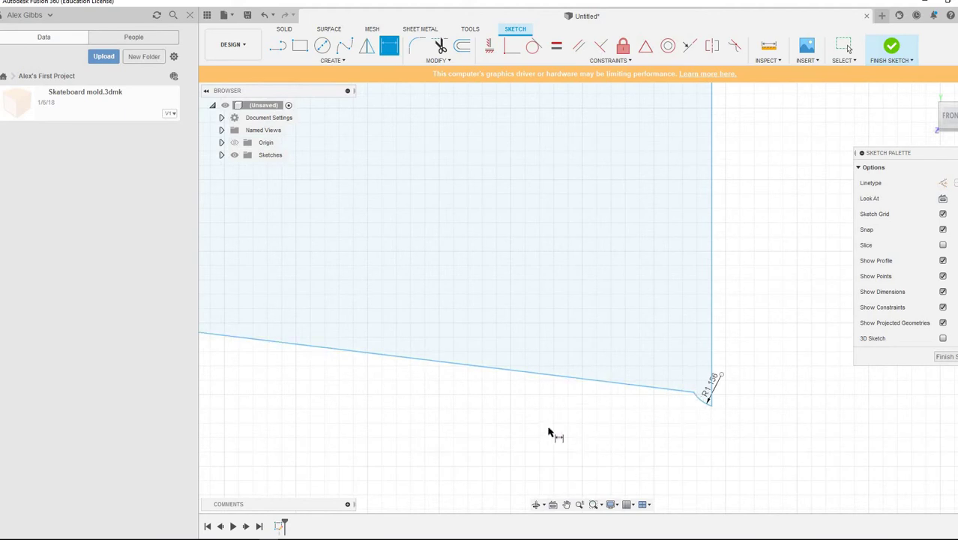
{"action": "scroll", "coordinate": [554, 433], "scroll_direction": "down", "scroll_amount": 4}
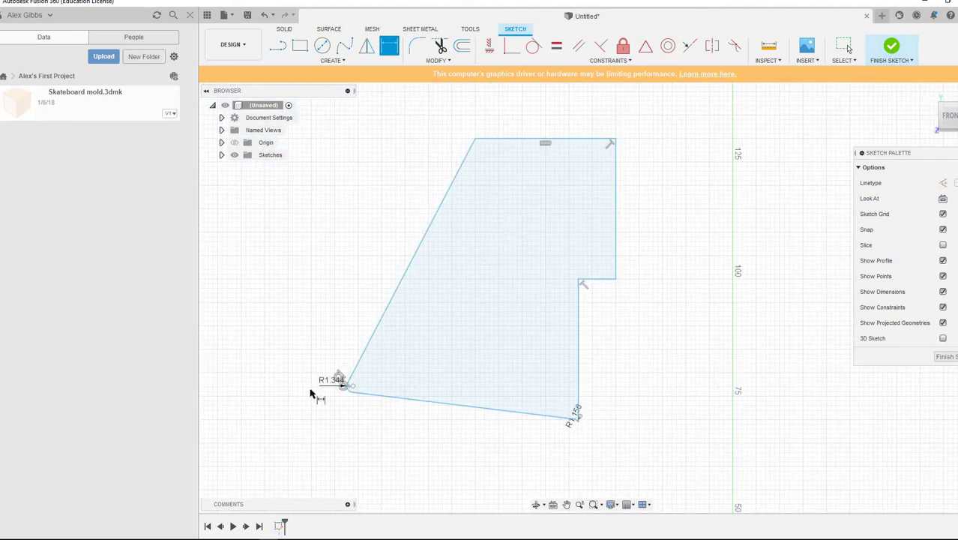
{"action": "right_click", "coordinate": [303, 288]}
{"action": "left_click", "coordinate": [258, 286]}
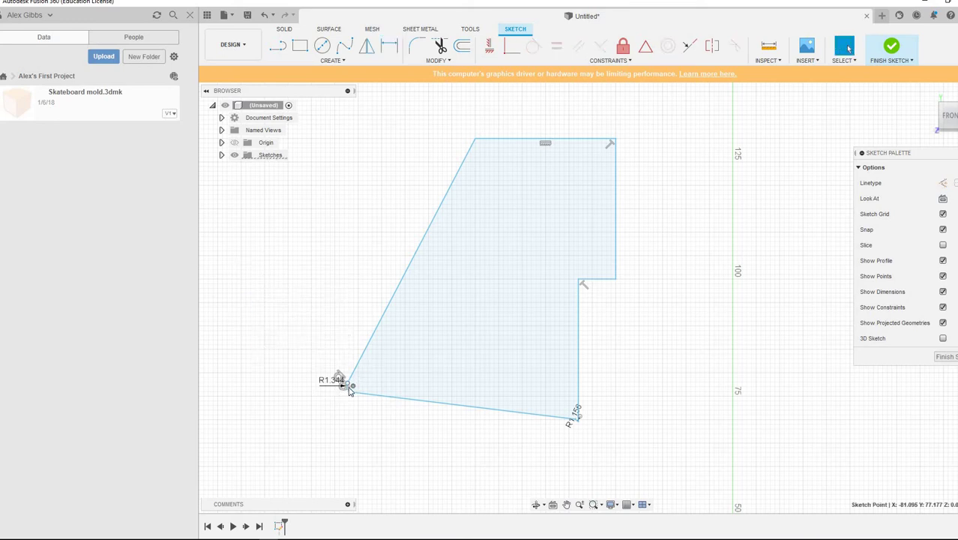
{"action": "key", "text": "Escape"}
{"action": "mouse_move", "coordinate": [351, 387]}
{"action": "left_mouse_down"}
{"action": "mouse_move", "coordinate": [448, 252]}
{"action": "mouse_move", "coordinate": [431, 263]}
{"action": "mouse_move", "coordinate": [470, 280]}
{"action": "left_mouse_up"}
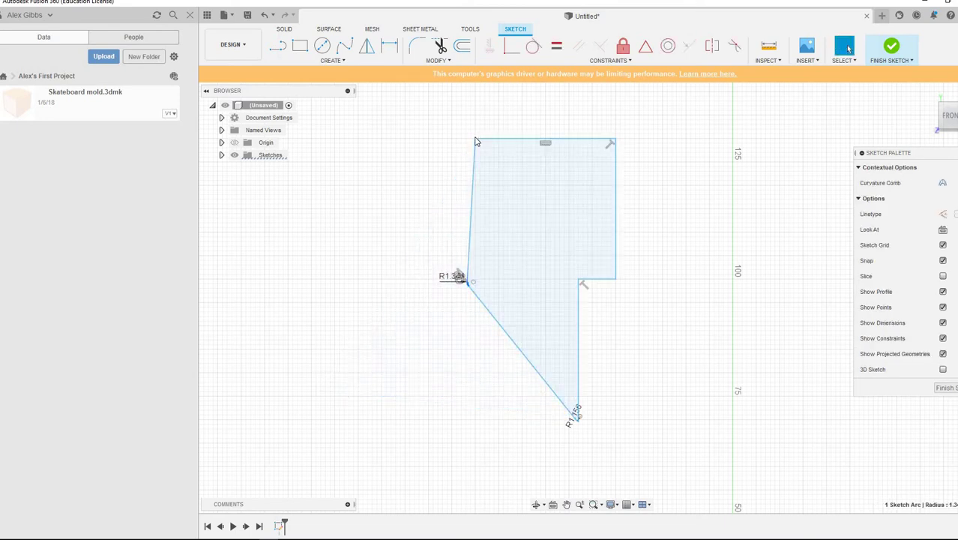
{"action": "mouse_move", "coordinate": [475, 138]}
{"action": "left_mouse_down"}
{"action": "mouse_move", "coordinate": [566, 146]}
{"action": "mouse_move", "coordinate": [554, 223]}
{"action": "left_mouse_up"}
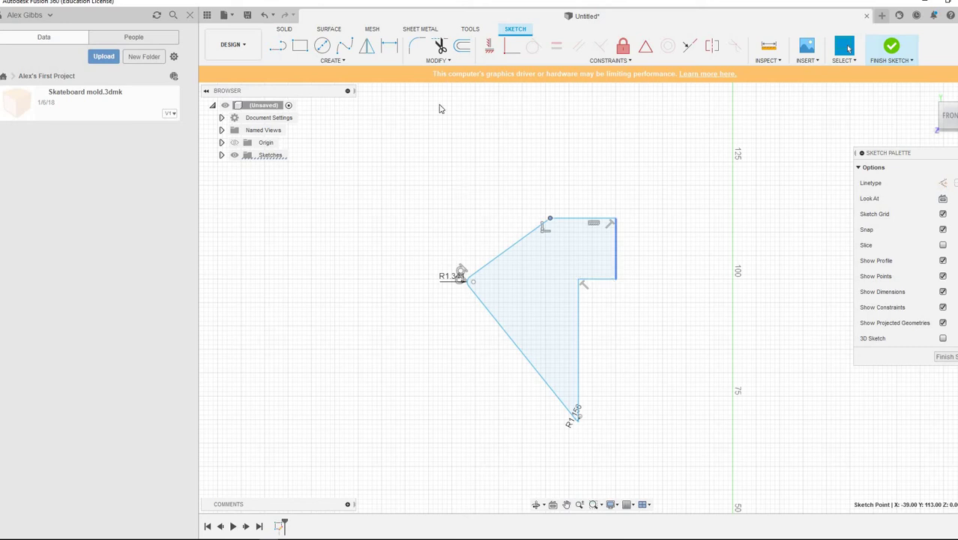
Fillet the top outer corner and the outer corner of the short step edge with a 0.25 mm radius
{"action": "left_click", "coordinate": [340, 60]}
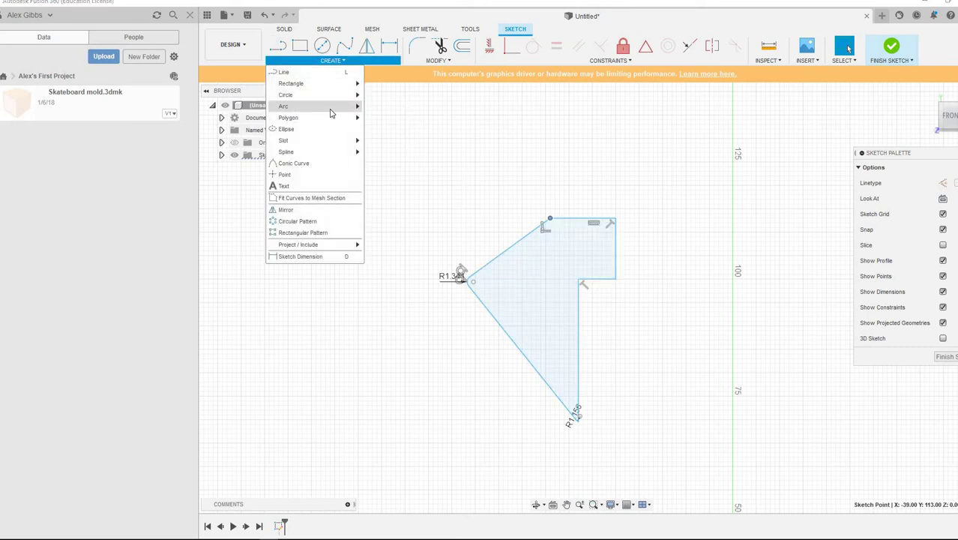
{"action": "mouse_move", "coordinate": [332, 111]}
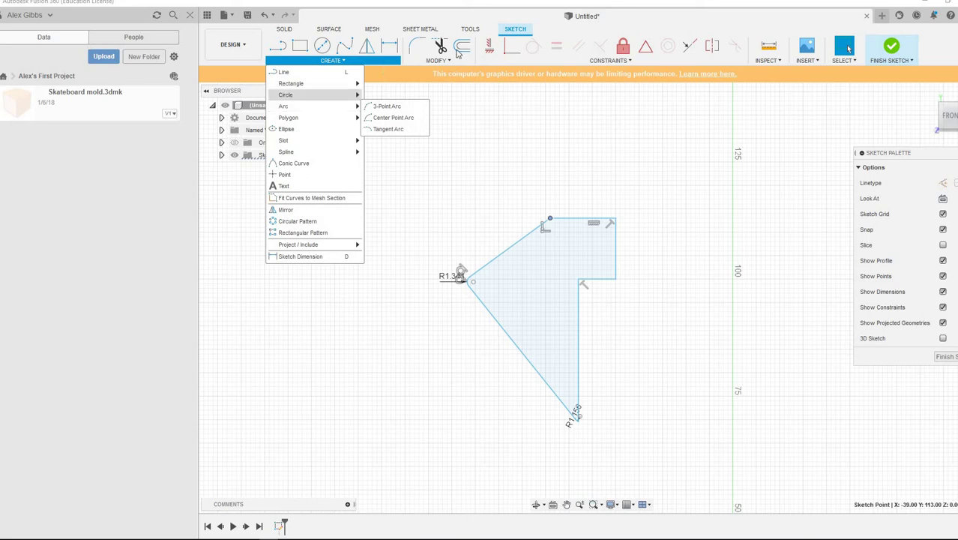
{"action": "left_click", "coordinate": [437, 61]}
{"action": "left_click", "coordinate": [423, 71]}
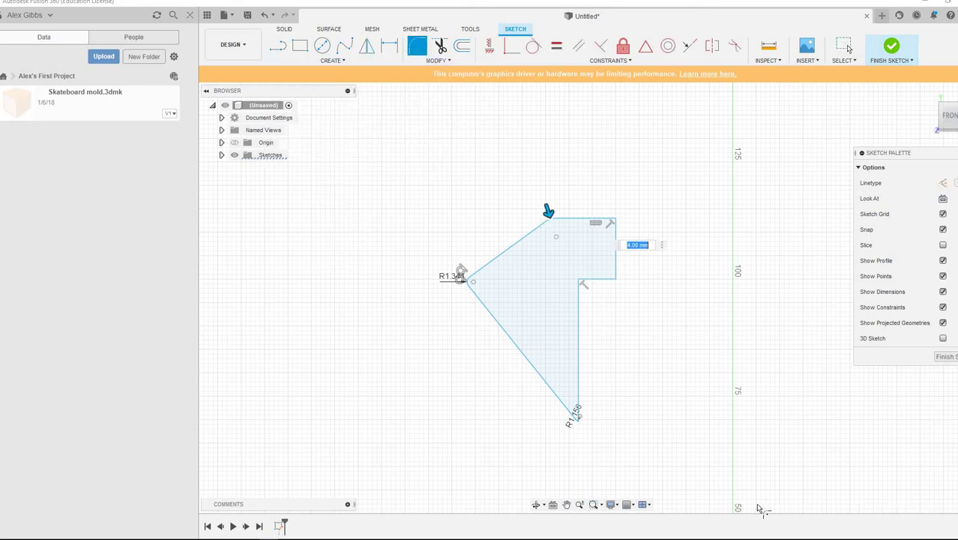
{"action": "left_click", "coordinate": [614, 279]}
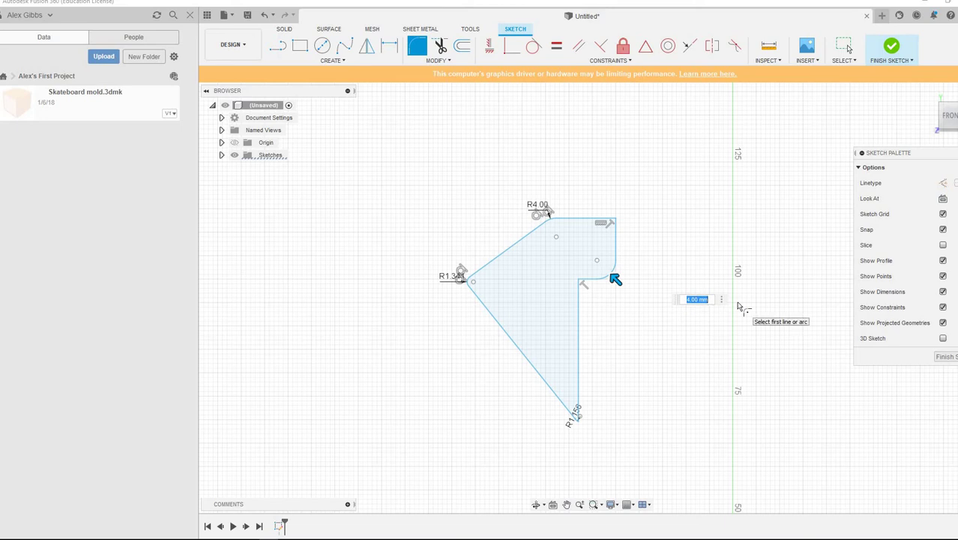
{"action": "type", "text": ".25"}
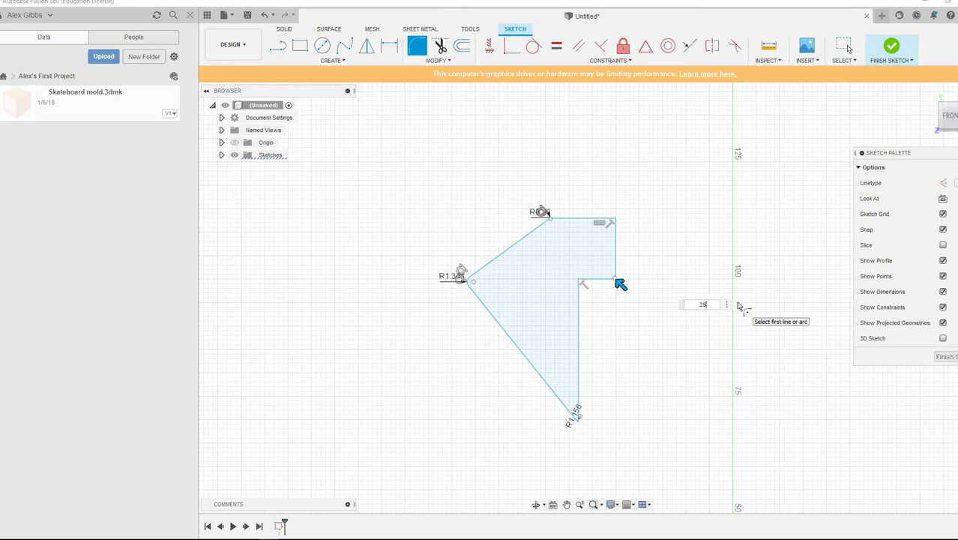
{"action": "key", "text": "Return"}
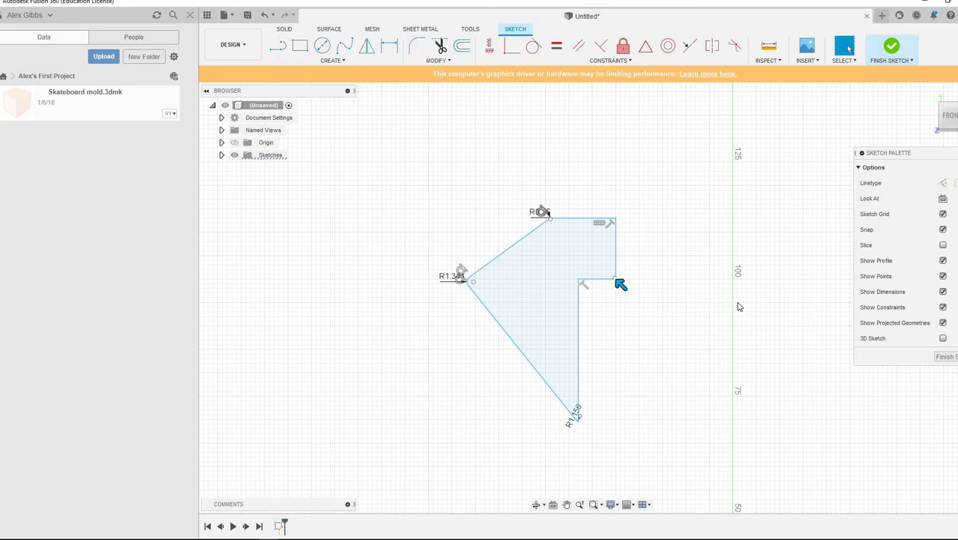
Examine the new small fillet at the step corner and the rounded outer tip up close
{"action": "scroll", "coordinate": [624, 277], "scroll_direction": "down", "scroll_amount": 1}
{"action": "scroll", "coordinate": [624, 276], "scroll_direction": "up", "scroll_amount": 10}
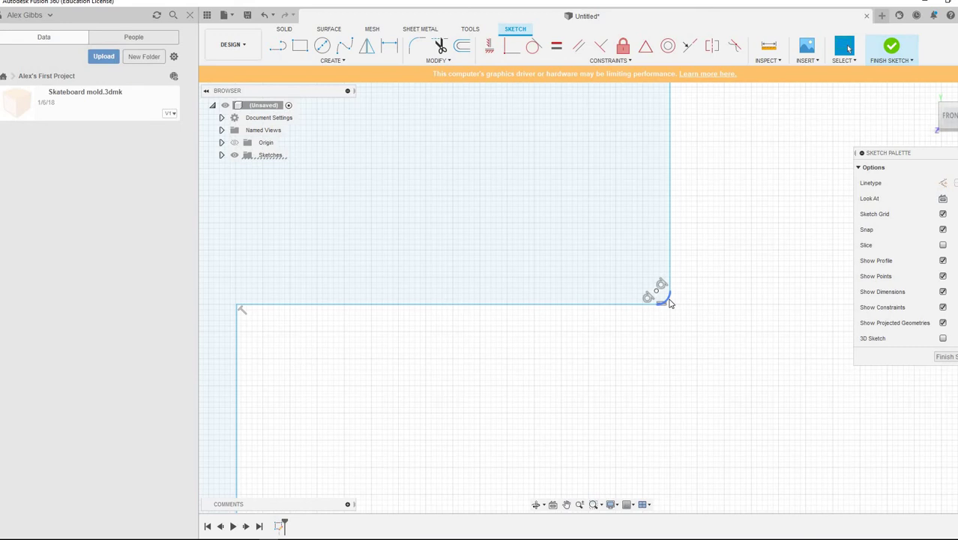
{"action": "scroll", "coordinate": [311, 338], "scroll_direction": "down", "scroll_amount": 2}
{"action": "scroll", "coordinate": [311, 338], "scroll_direction": "up", "scroll_amount": 3}
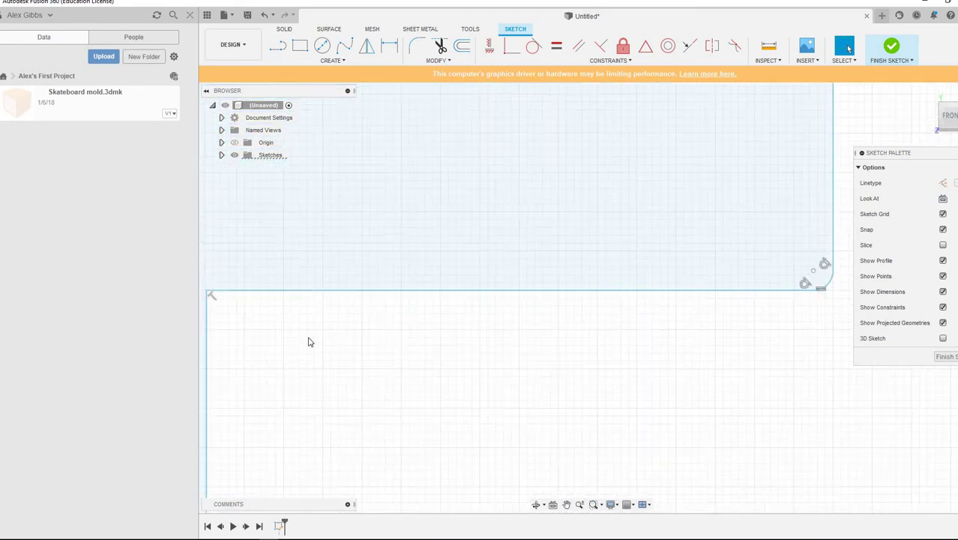
{"action": "scroll", "coordinate": [263, 337], "scroll_direction": "down", "scroll_amount": 5}
{"action": "scroll", "coordinate": [240, 330], "scroll_direction": "down", "scroll_amount": 6}
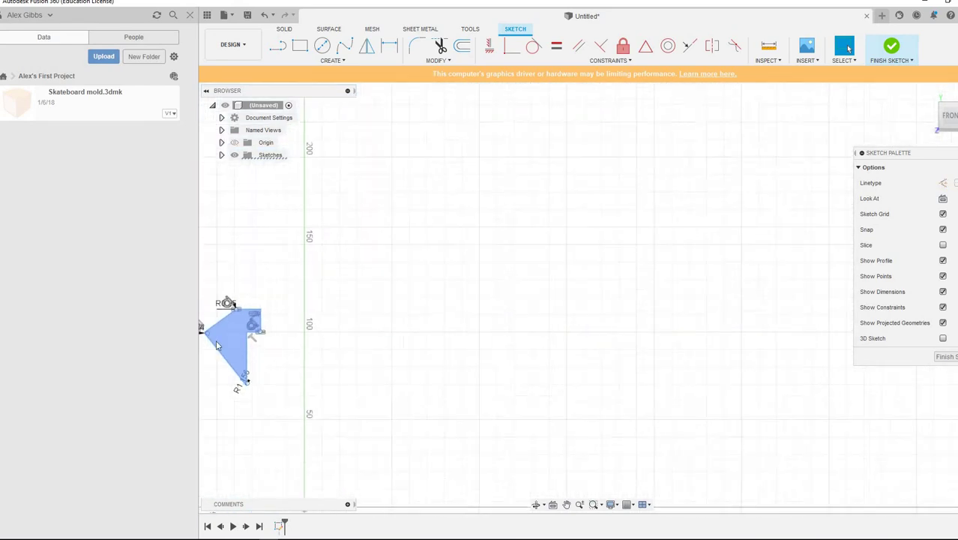
{"action": "scroll", "coordinate": [213, 335], "scroll_direction": "up", "scroll_amount": 8}
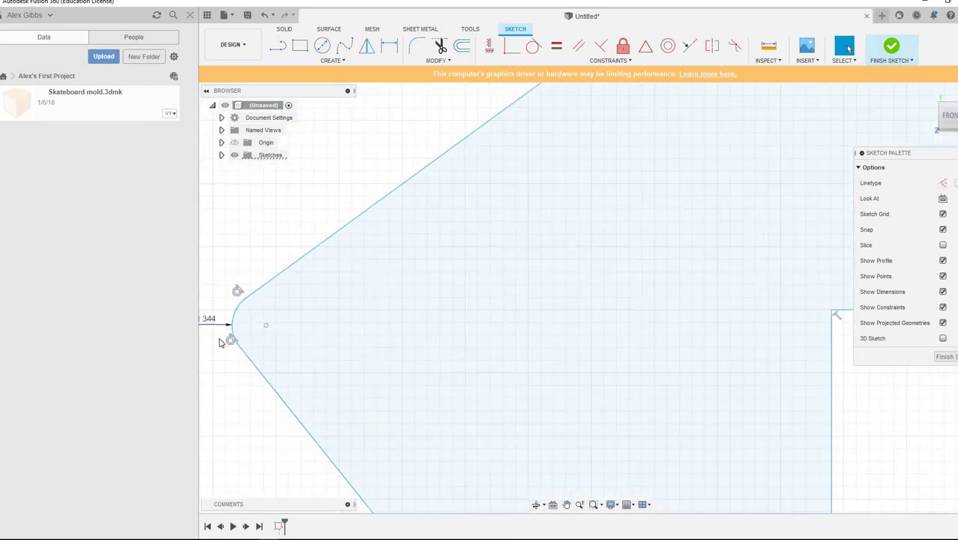
Reshape the profile by moving the rounded tip's center to X -56, Y 109 and the top filleted corner to about X -33.5, Y 119.5
{"action": "scroll", "coordinate": [223, 339], "scroll_direction": "down", "scroll_amount": 3}
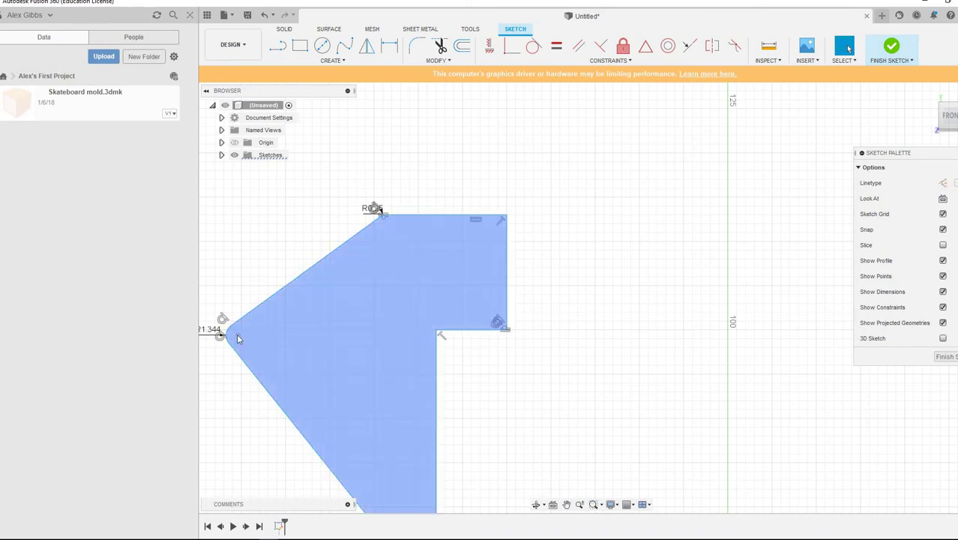
{"action": "mouse_move", "coordinate": [239, 338]}
{"action": "left_mouse_down"}
{"action": "mouse_move", "coordinate": [306, 316]}
{"action": "mouse_move", "coordinate": [331, 368]}
{"action": "mouse_move", "coordinate": [349, 313]}
{"action": "mouse_move", "coordinate": [306, 289]}
{"action": "mouse_move", "coordinate": [235, 277]}
{"action": "mouse_move", "coordinate": [243, 243]}
{"action": "mouse_move", "coordinate": [304, 248]}
{"action": "mouse_move", "coordinate": [224, 257]}
{"action": "left_mouse_up"}
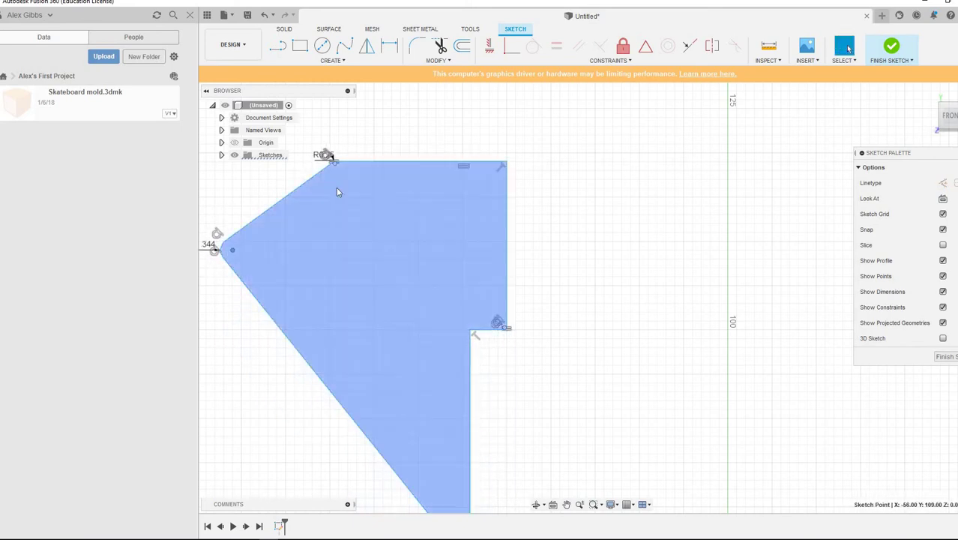
{"action": "left_click_drag", "start_coordinate": [355, 161], "coordinate": [430, 156]}
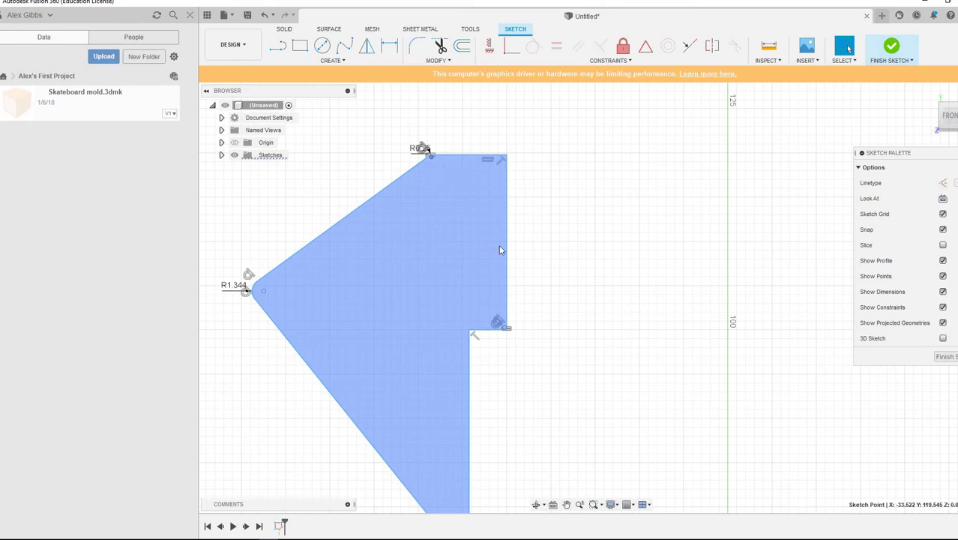
Dimension the overall height from the top edge to the lower arc's bottom endpoint and set it to 5.656 mm
{"action": "scroll", "coordinate": [592, 225], "scroll_direction": "down", "scroll_amount": 3}
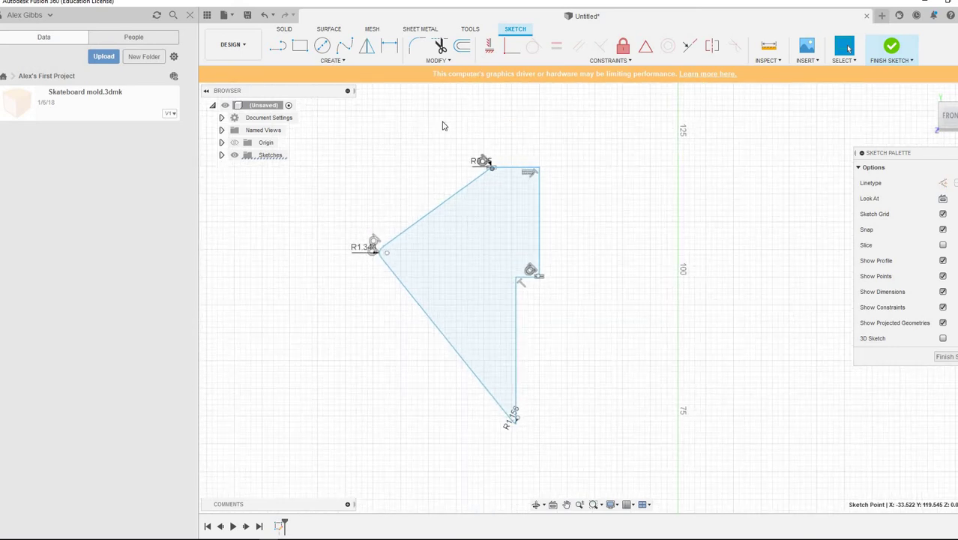
{"action": "left_click", "coordinate": [389, 45]}
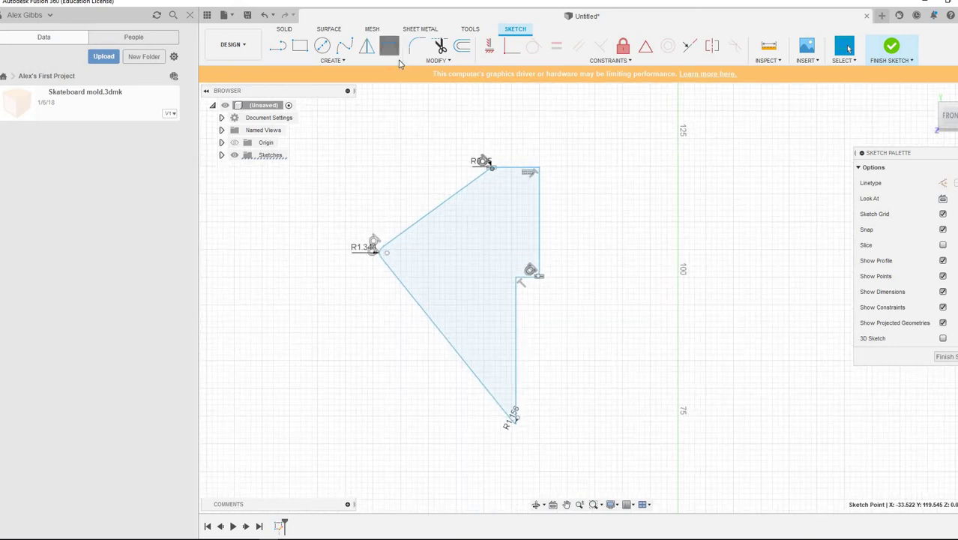
{"action": "left_click", "coordinate": [513, 172]}
{"action": "left_click", "coordinate": [515, 418]}
{"action": "scroll", "coordinate": [519, 427], "scroll_direction": "up", "scroll_amount": 2}
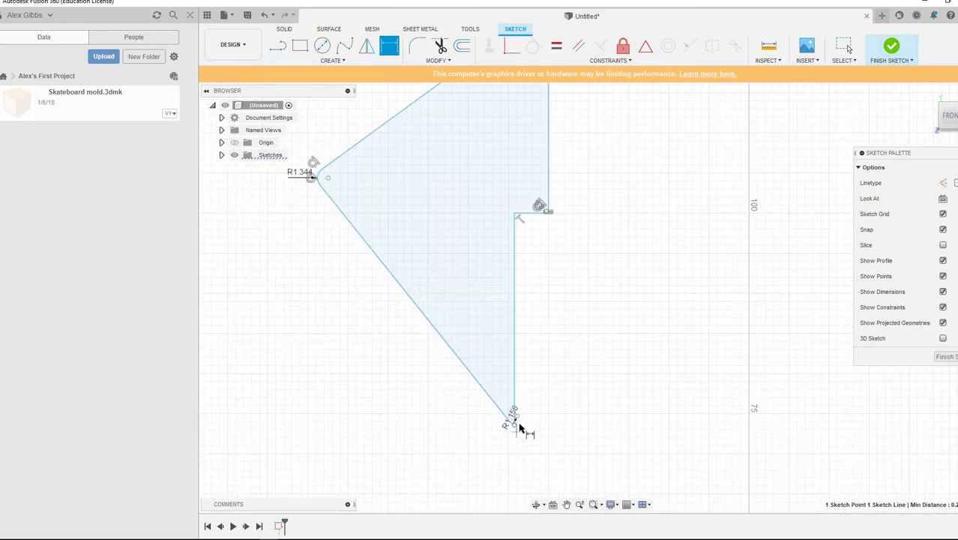
{"action": "scroll", "coordinate": [519, 428], "scroll_direction": "up", "scroll_amount": 4}
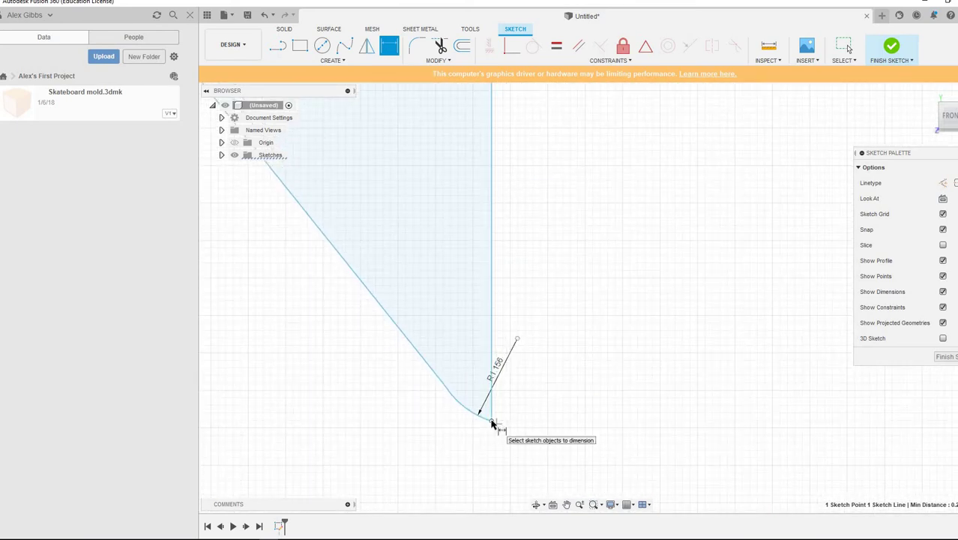
{"action": "scroll", "coordinate": [682, 318], "scroll_direction": "down", "scroll_amount": 5}
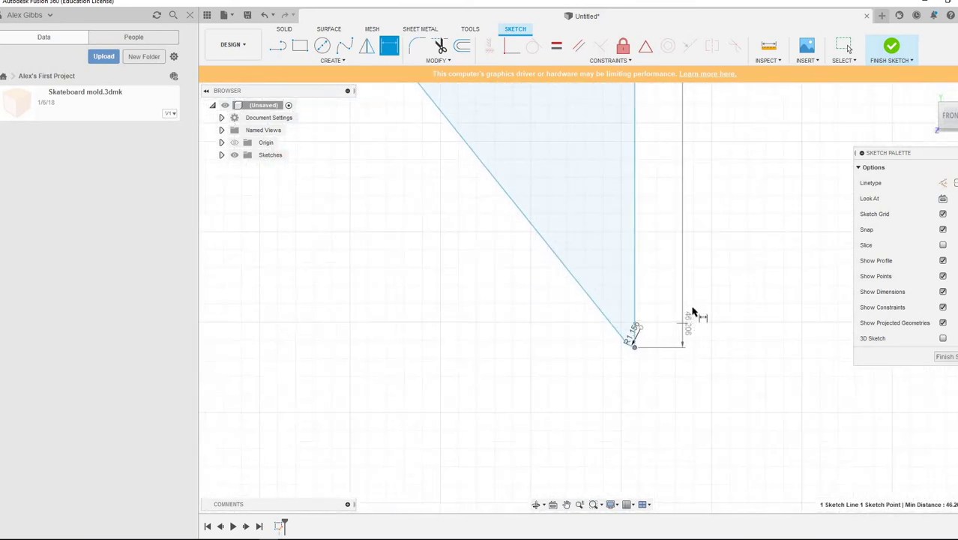
{"action": "scroll", "coordinate": [704, 292], "scroll_direction": "down", "scroll_amount": 5}
{"action": "scroll", "coordinate": [745, 207], "scroll_direction": "up", "scroll_amount": 3}
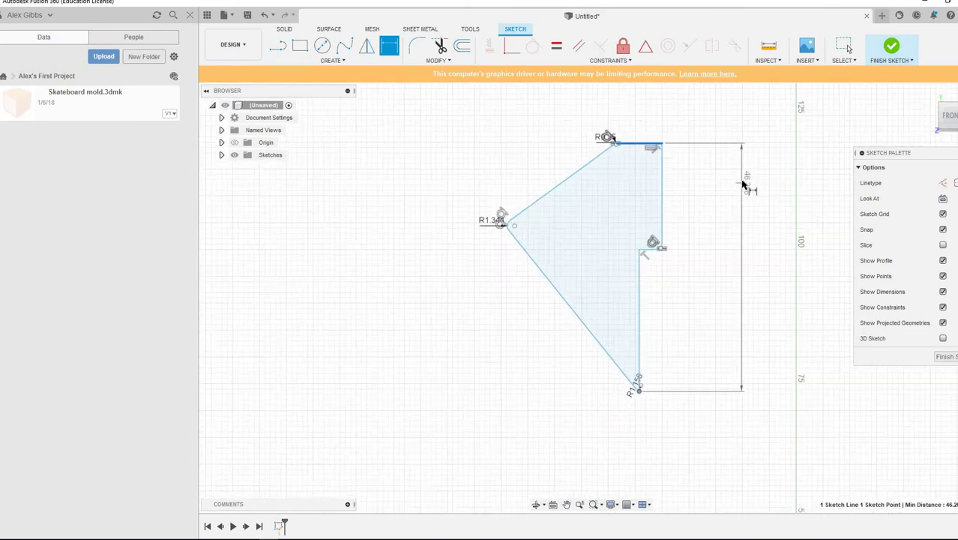
{"action": "scroll", "coordinate": [744, 184], "scroll_direction": "up", "scroll_amount": 1}
{"action": "left_click", "coordinate": [710, 265]}
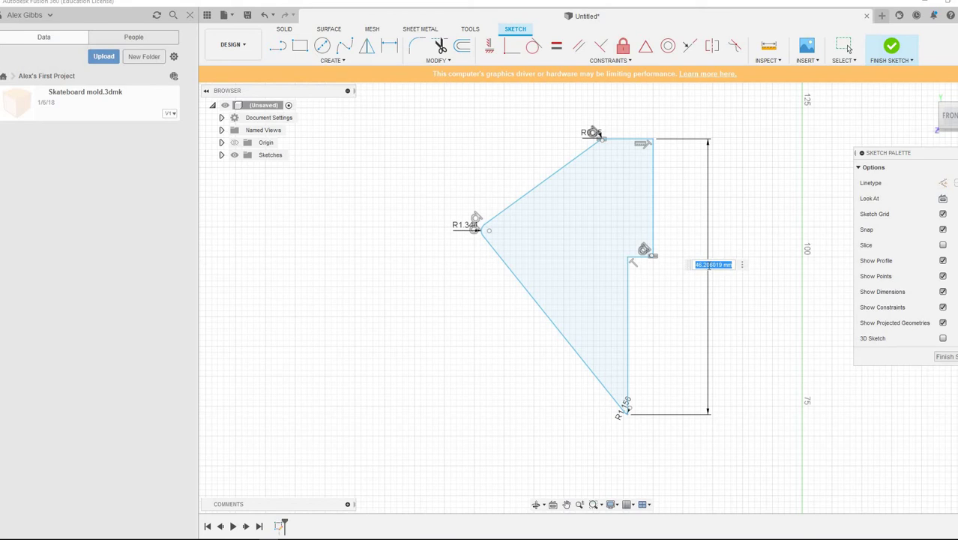
{"action": "type", "text": "1"}
{"action": "type", "text": "5+.53125"}
{"action": "key", "text": "Return"}
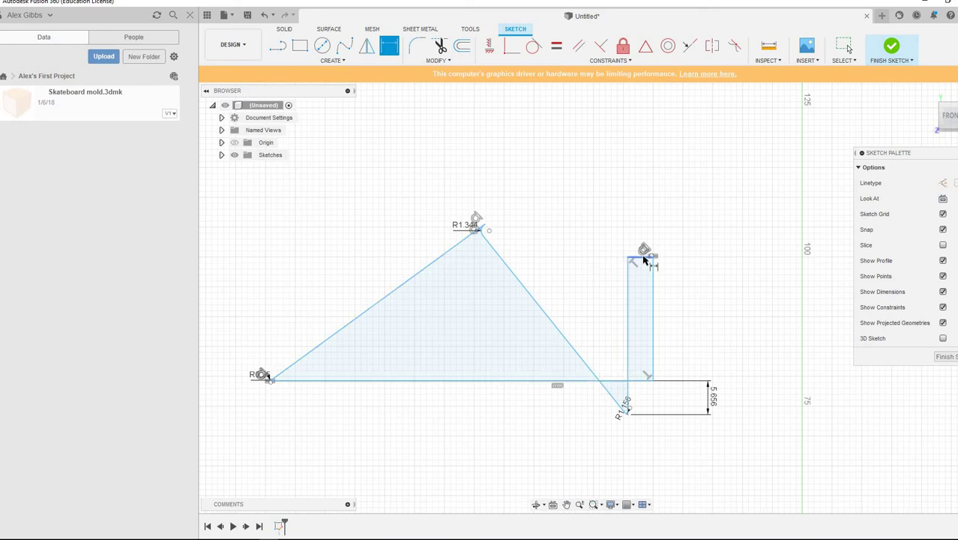
{"action": "left_click", "coordinate": [642, 258]}
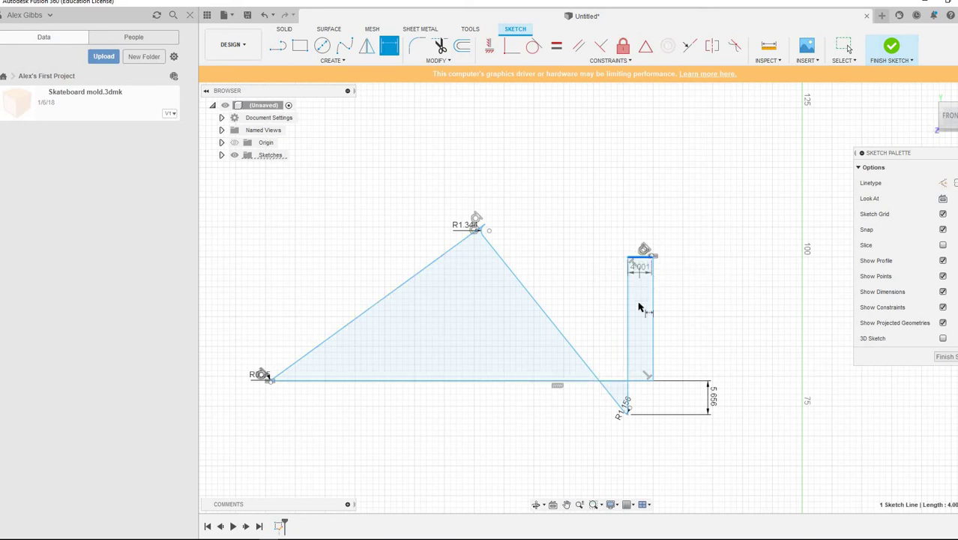
{"action": "right_click", "coordinate": [662, 225]}
{"action": "key", "text": "Escape"}
{"action": "right_click", "coordinate": [710, 208]}
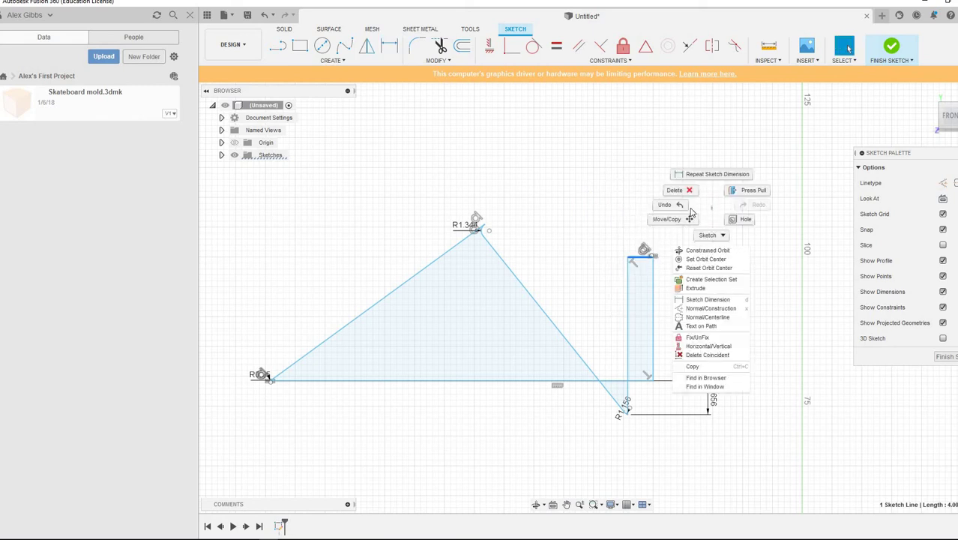
{"action": "key", "text": "Escape"}
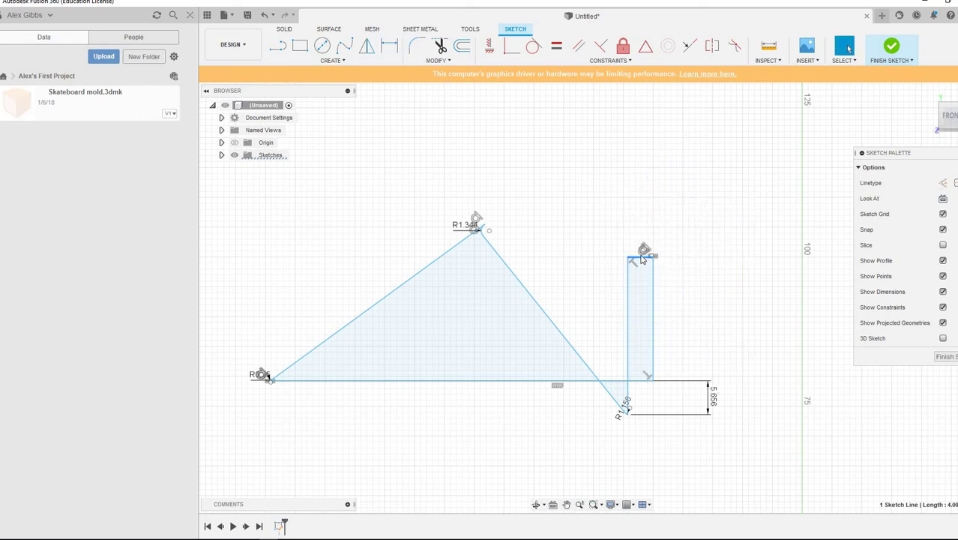
Untangle the profile by lowering the short step edge below the top edge and bringing the rounded tip and top filleted corner beside the lower arc
{"action": "left_click_drag", "start_coordinate": [641, 257], "coordinate": [643, 392]}
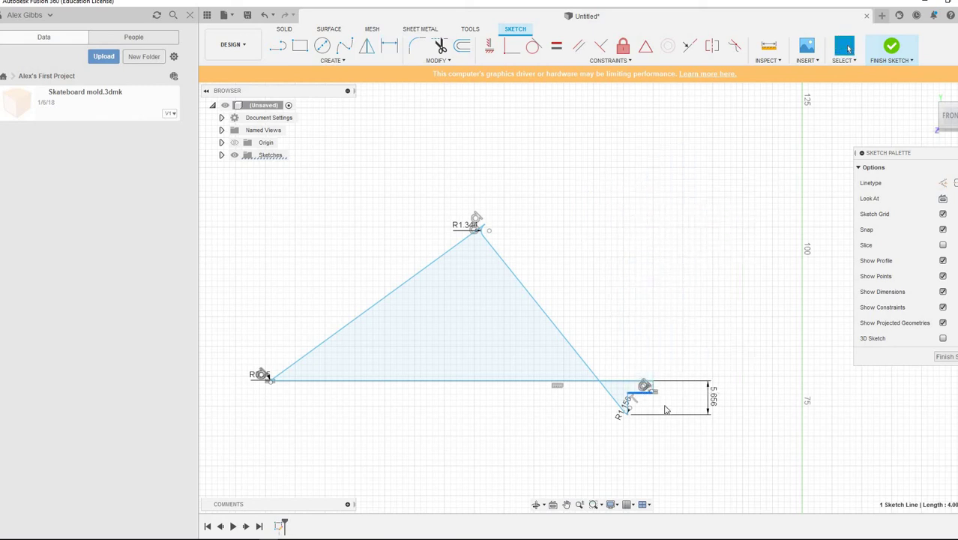
{"action": "left_click_drag", "start_coordinate": [477, 230], "coordinate": [613, 401]}
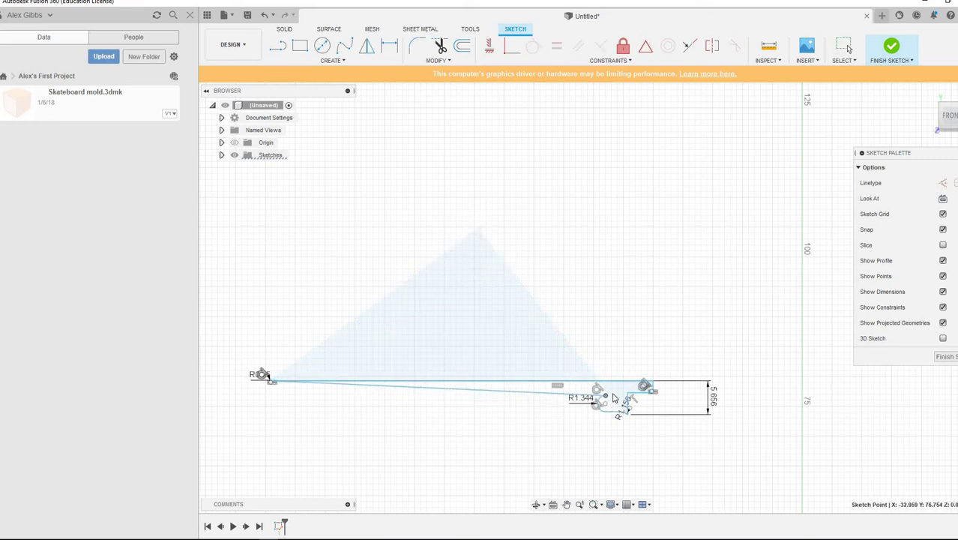
{"action": "mouse_move", "coordinate": [272, 383]}
{"action": "left_mouse_down"}
{"action": "mouse_move", "coordinate": [449, 393]}
{"action": "mouse_move", "coordinate": [562, 382]}
{"action": "mouse_move", "coordinate": [633, 401]}
{"action": "left_mouse_up"}
Open the rounded tip's radius dimension to check its expression and close it without editing
{"action": "scroll", "coordinate": [633, 401], "scroll_direction": "up", "scroll_amount": 6}
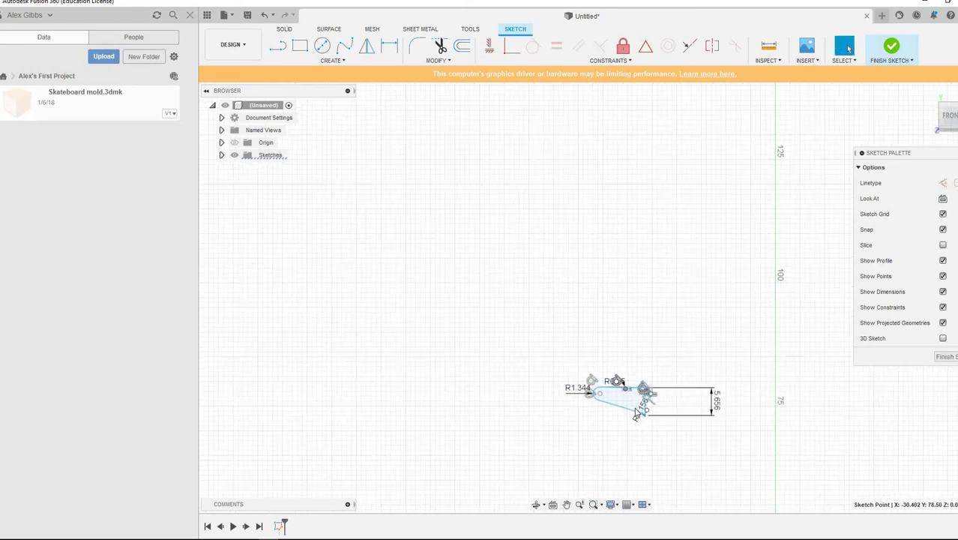
{"action": "scroll", "coordinate": [626, 466], "scroll_direction": "up", "scroll_amount": 3}
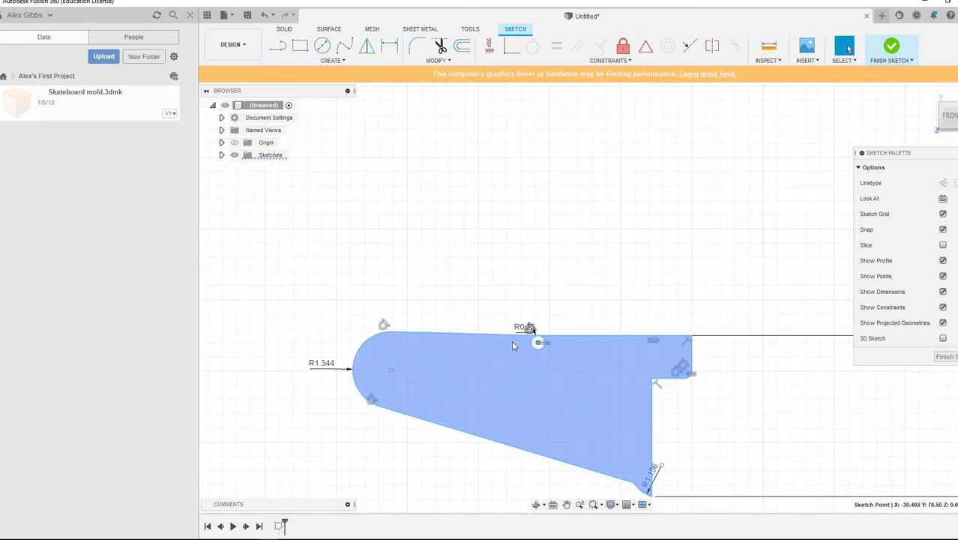
{"action": "left_click", "coordinate": [389, 373]}
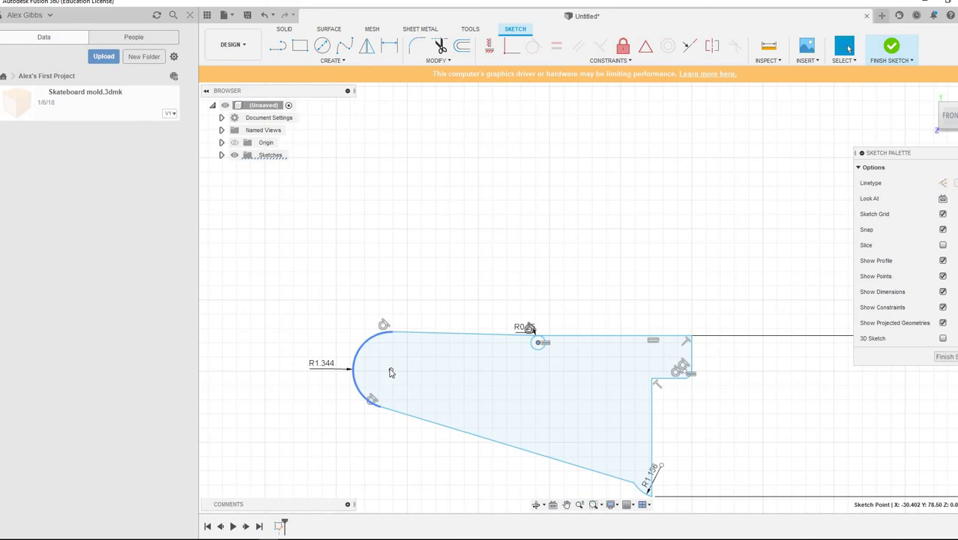
{"action": "double_click", "coordinate": [315, 363]}
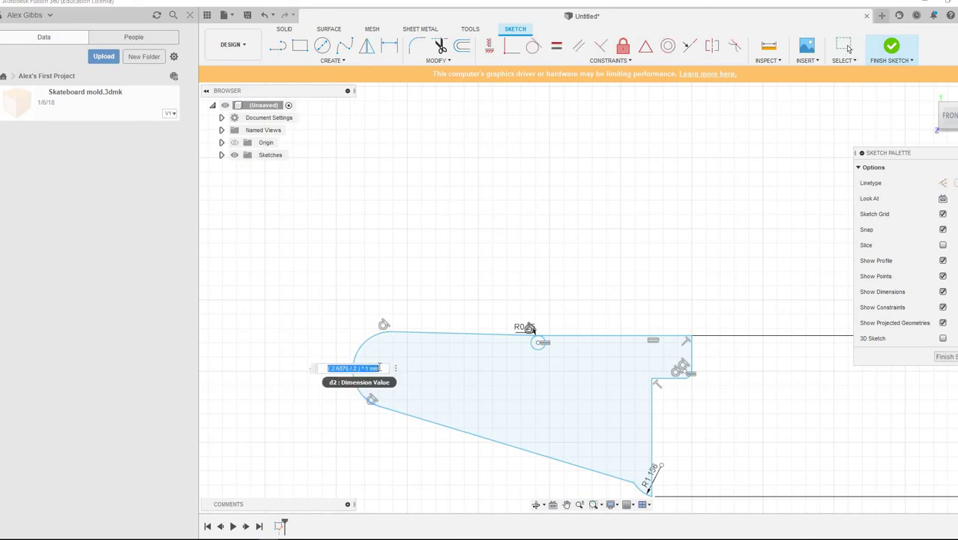
{"action": "key", "text": "Return"}
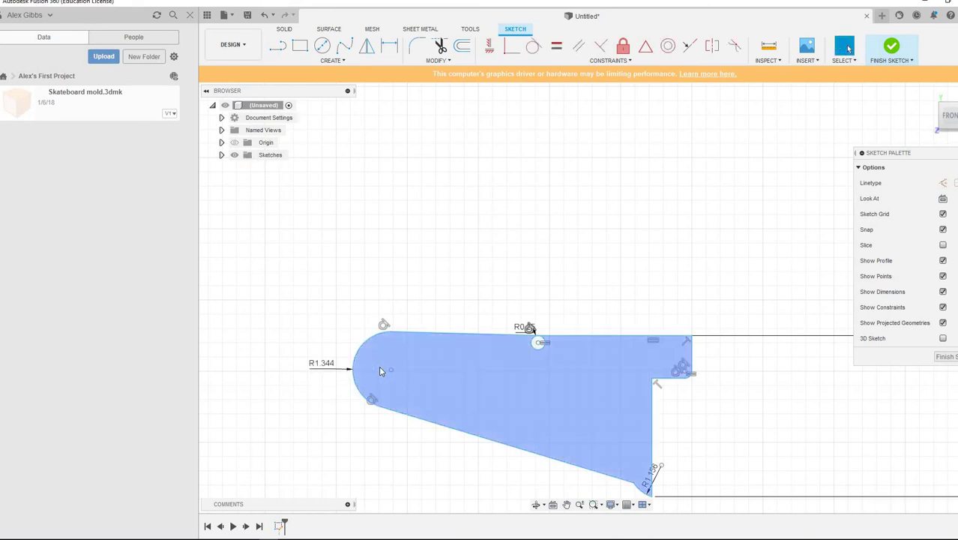
Reposition the rounded tip and the small top fillet so a short slanted edge falls from the tip to the horizontal top edge
{"action": "mouse_move", "coordinate": [538, 337]}
{"action": "left_mouse_down"}
{"action": "mouse_move", "coordinate": [544, 285]}
{"action": "mouse_move", "coordinate": [547, 292]}
{"action": "left_mouse_up"}
{"action": "mouse_move", "coordinate": [385, 331]}
{"action": "left_mouse_down"}
{"action": "mouse_move", "coordinate": [429, 347]}
{"action": "mouse_move", "coordinate": [605, 369]}
{"action": "left_mouse_up"}
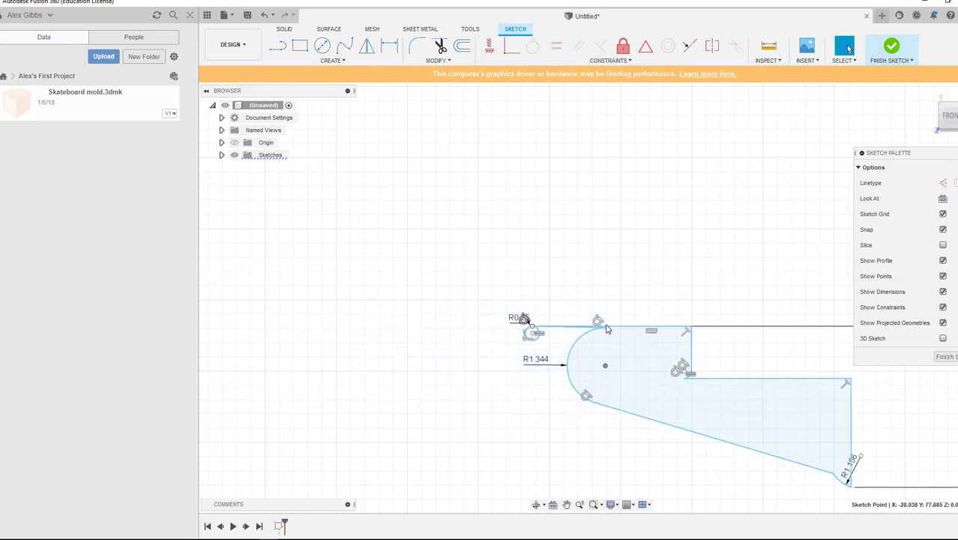
{"action": "mouse_move", "coordinate": [607, 329]}
{"action": "left_mouse_down"}
{"action": "mouse_move", "coordinate": [701, 328]}
{"action": "mouse_move", "coordinate": [599, 318]}
{"action": "mouse_move", "coordinate": [688, 328]}
{"action": "left_mouse_up"}
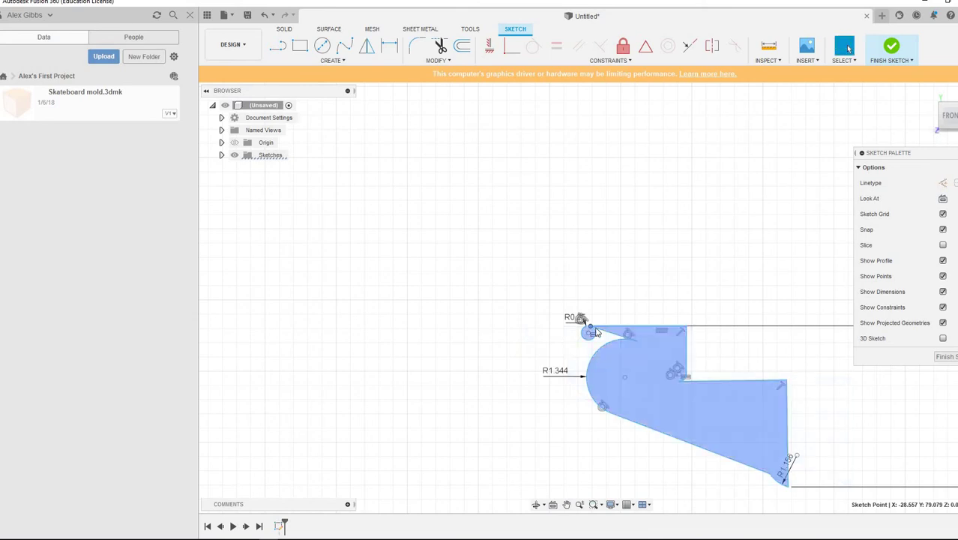
{"action": "left_click_drag", "start_coordinate": [594, 328], "coordinate": [660, 319]}
{"action": "left_click_drag", "start_coordinate": [559, 340], "coordinate": [603, 376]}
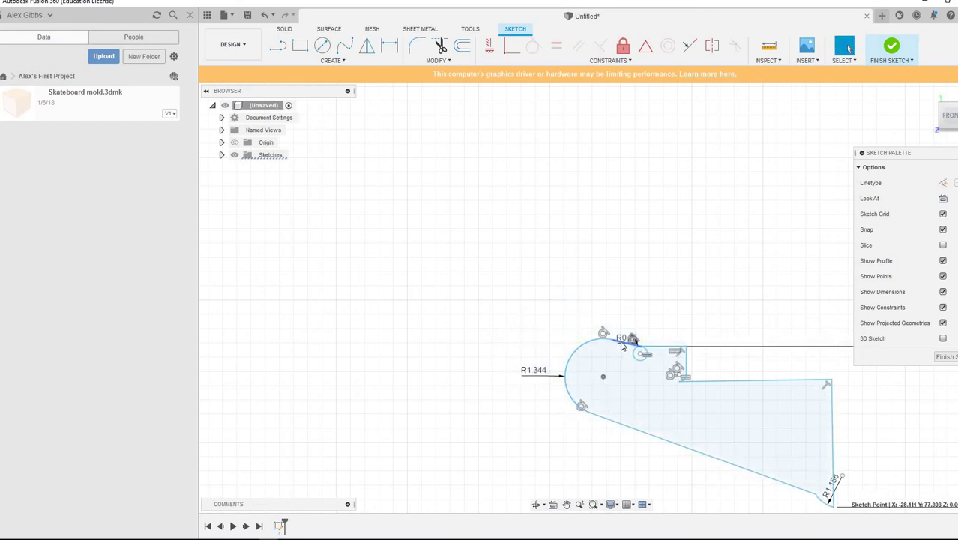
{"action": "mouse_move", "coordinate": [621, 344]}
{"action": "left_mouse_down"}
{"action": "mouse_move", "coordinate": [600, 329]}
{"action": "mouse_move", "coordinate": [613, 341]}
{"action": "left_mouse_up"}
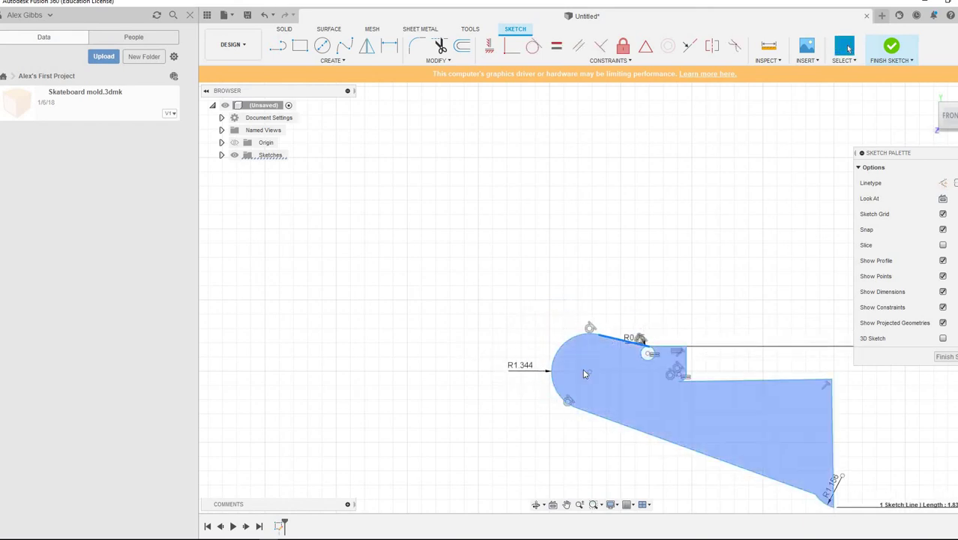
Reposition the rounded tip and swing the lower arc beneath the top block so the long inner edge runs nearly vertical
{"action": "left_click_drag", "start_coordinate": [585, 373], "coordinate": [631, 384]}
{"action": "scroll", "coordinate": [788, 497], "scroll_direction": "up", "scroll_amount": 3}
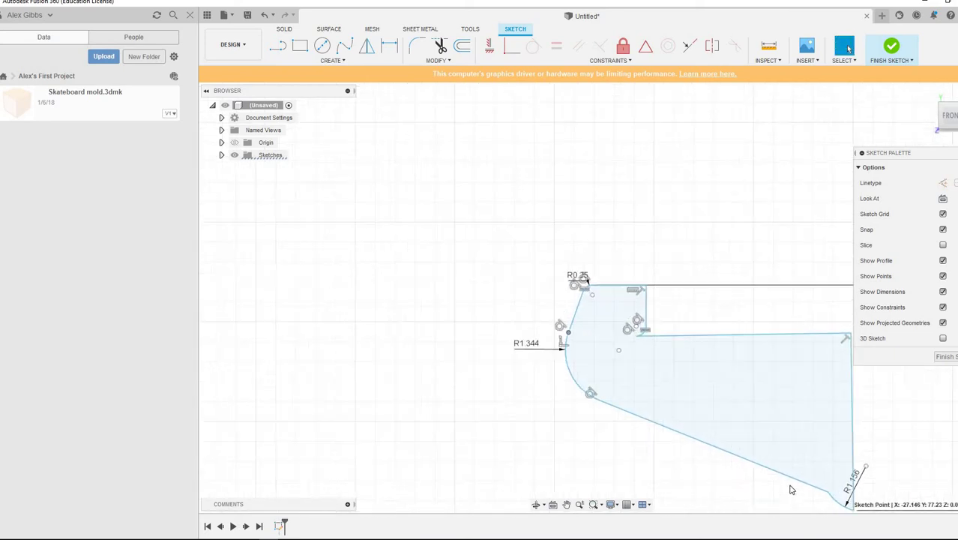
{"action": "left_click_drag", "start_coordinate": [733, 487], "coordinate": [752, 428]}
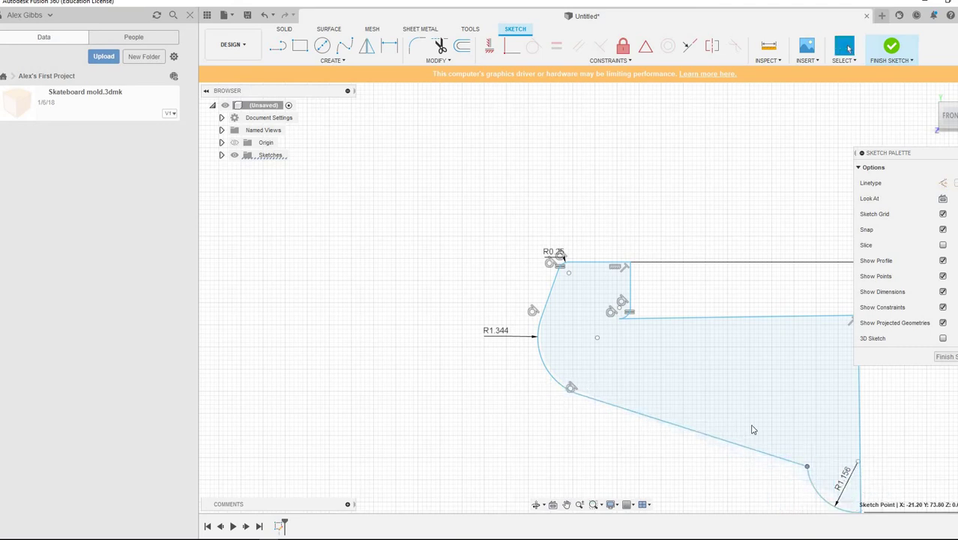
{"action": "mouse_move", "coordinate": [804, 470]}
{"action": "left_mouse_down"}
{"action": "mouse_move", "coordinate": [667, 442]}
{"action": "mouse_move", "coordinate": [527, 436]}
{"action": "mouse_move", "coordinate": [513, 410]}
{"action": "mouse_move", "coordinate": [608, 425]}
{"action": "mouse_move", "coordinate": [574, 452]}
{"action": "mouse_move", "coordinate": [499, 475]}
{"action": "mouse_move", "coordinate": [600, 435]}
{"action": "mouse_move", "coordinate": [549, 440]}
{"action": "mouse_move", "coordinate": [557, 457]}
{"action": "left_mouse_up"}
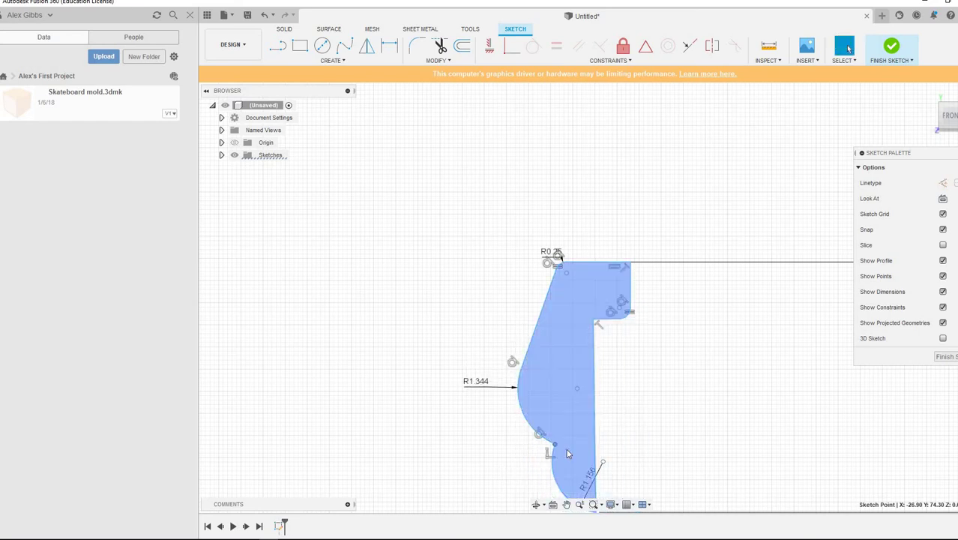
Move the rounded tip's lower endpoint outward and up to form a long slanted outer edge, and nudge the lower arc's bottom endpoint
{"action": "scroll", "coordinate": [558, 459], "scroll_direction": "down", "scroll_amount": 4}
{"action": "scroll", "coordinate": [567, 465], "scroll_direction": "up", "scroll_amount": 6}
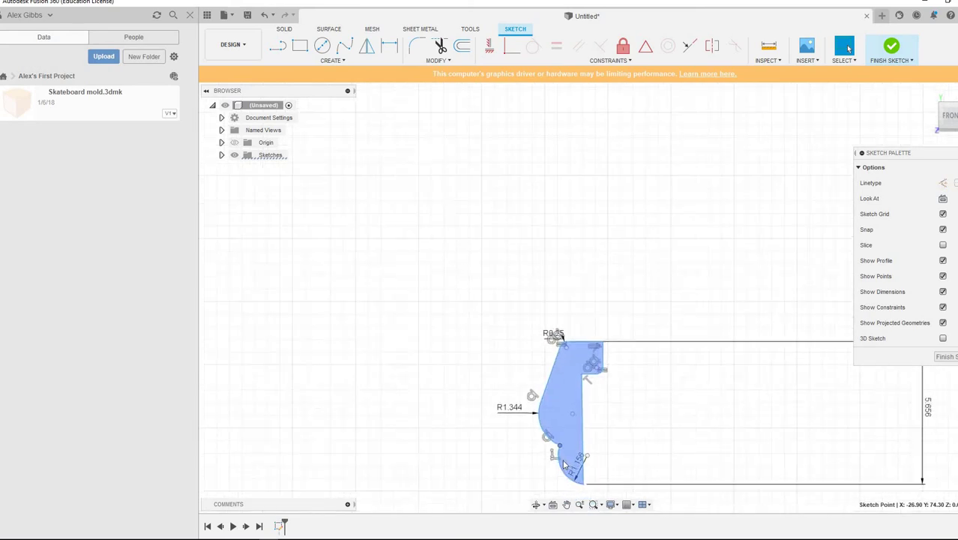
{"action": "mouse_move", "coordinate": [553, 412]}
{"action": "left_mouse_down"}
{"action": "mouse_move", "coordinate": [528, 368]}
{"action": "mouse_move", "coordinate": [547, 457]}
{"action": "mouse_move", "coordinate": [526, 469]}
{"action": "mouse_move", "coordinate": [528, 487]}
{"action": "mouse_move", "coordinate": [594, 399]}
{"action": "mouse_move", "coordinate": [532, 371]}
{"action": "mouse_move", "coordinate": [464, 317]}
{"action": "left_mouse_up"}
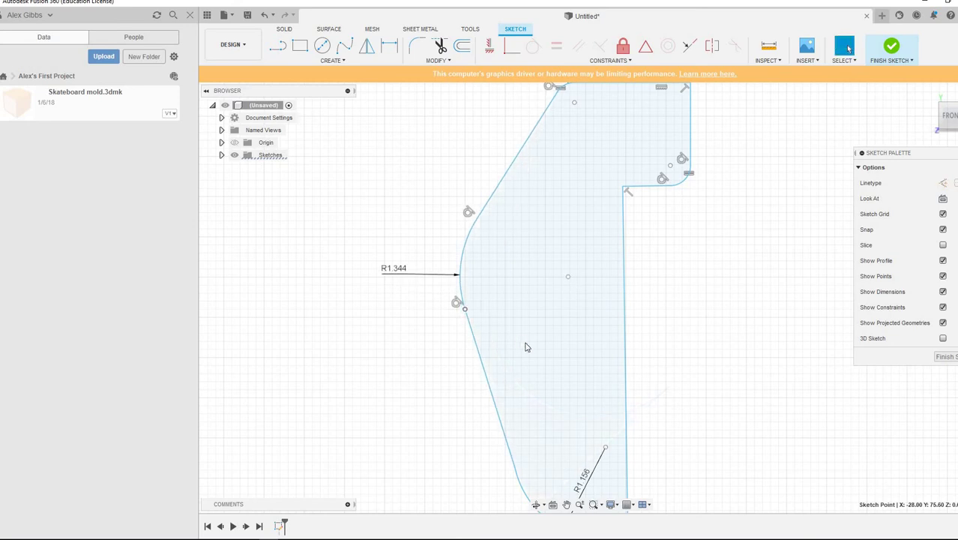
{"action": "scroll", "coordinate": [659, 330], "scroll_direction": "down", "scroll_amount": 4}
{"action": "scroll", "coordinate": [670, 342], "scroll_direction": "up", "scroll_amount": 2}
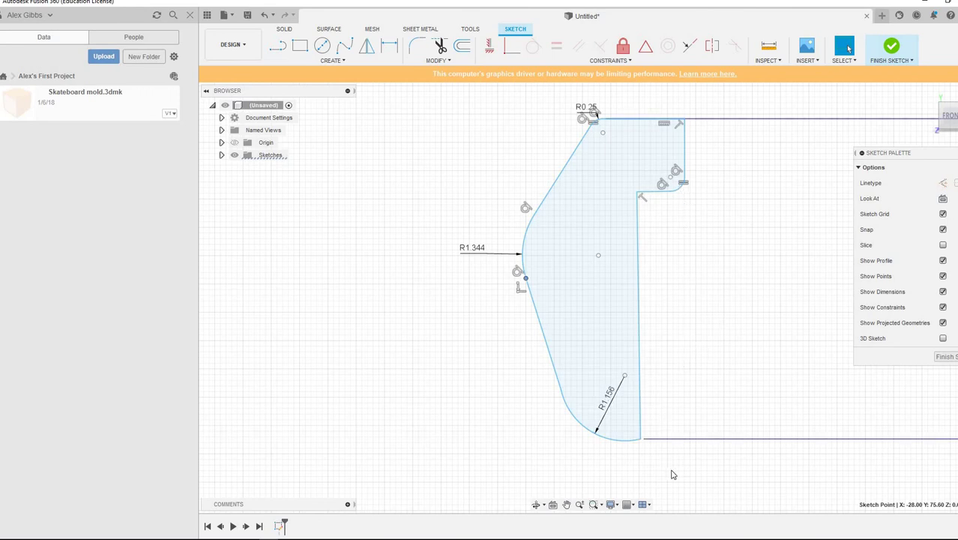
{"action": "mouse_move", "coordinate": [641, 440]}
{"action": "left_mouse_down"}
{"action": "mouse_move", "coordinate": [634, 445]}
{"action": "mouse_move", "coordinate": [643, 443]}
{"action": "left_mouse_up"}
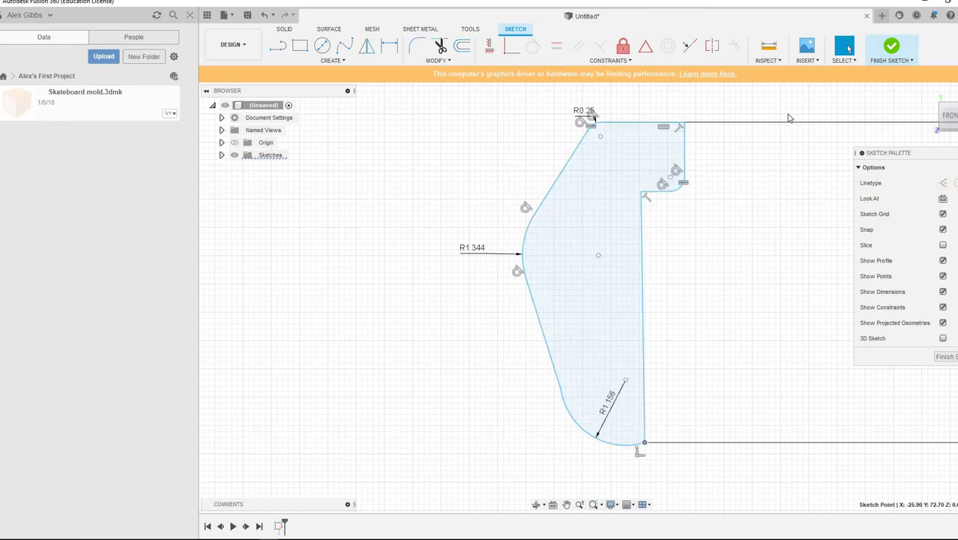
Constrain the lower arc's centre vertically to its bottom endpoint and make the long inner edge vertical, finishing the sketch
{"action": "left_click", "coordinate": [619, 61]}
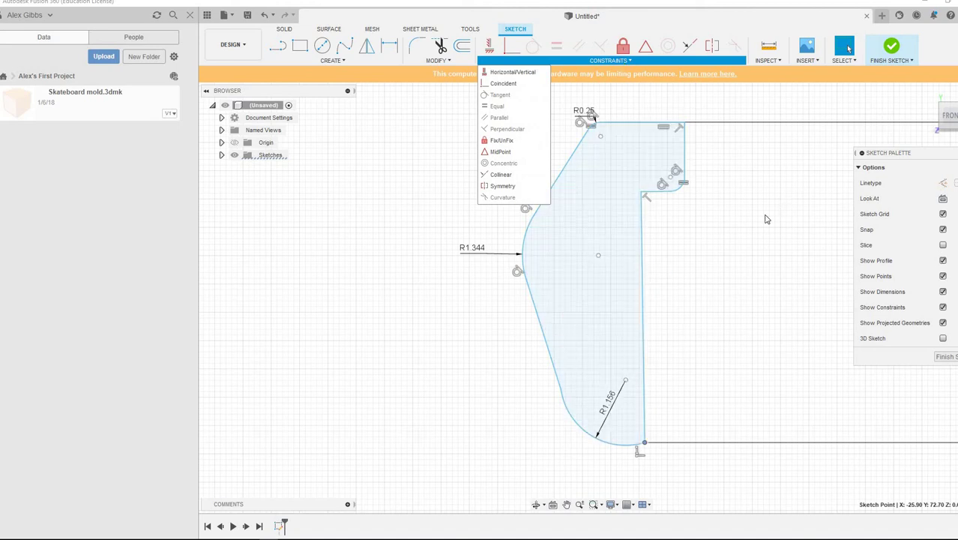
{"action": "left_click", "coordinate": [512, 71]}
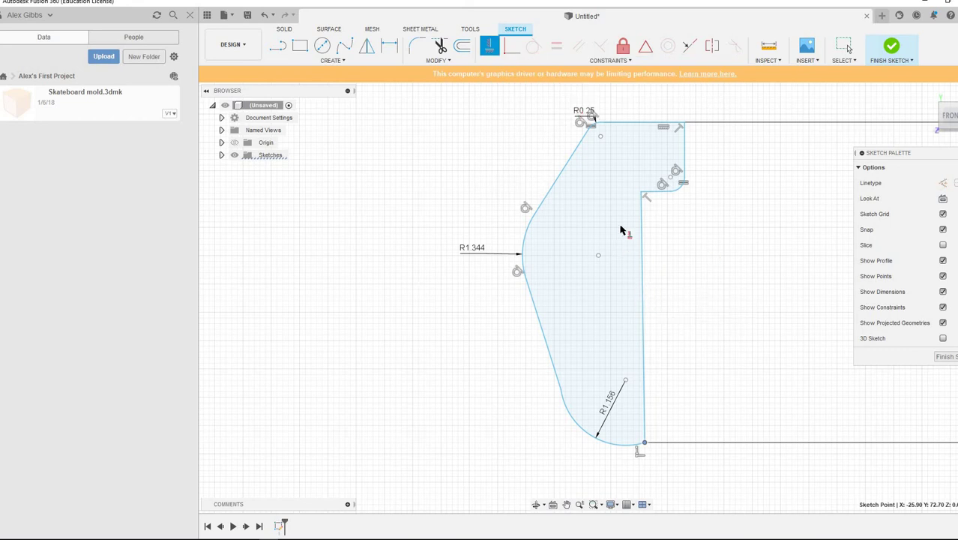
{"action": "left_click_drag", "start_coordinate": [620, 193], "coordinate": [673, 423]}
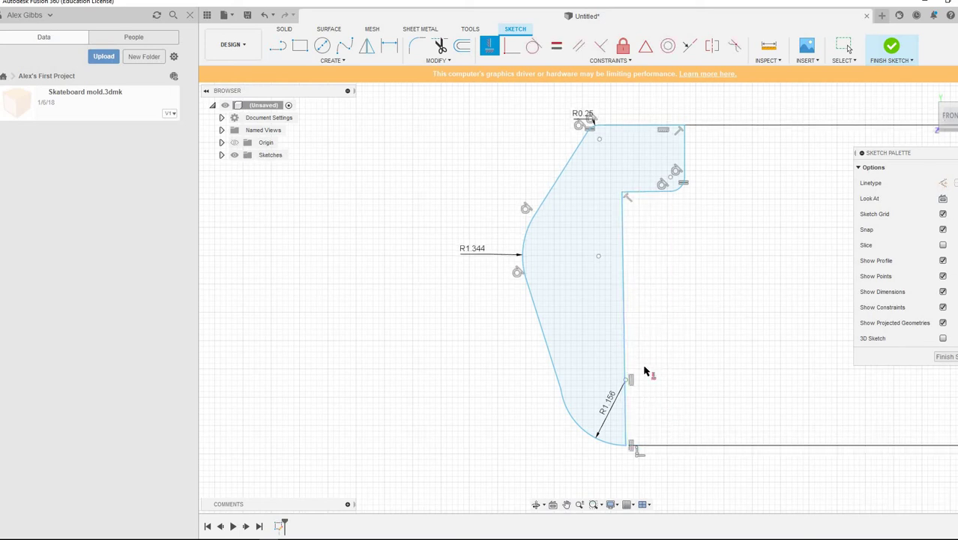
{"action": "left_click", "coordinate": [625, 363]}
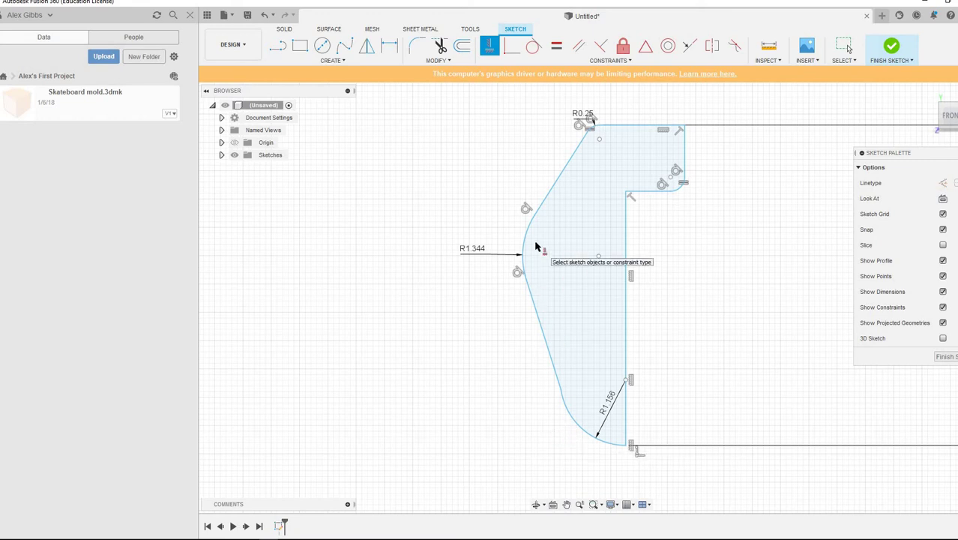
{"action": "left_click", "coordinate": [627, 272]}
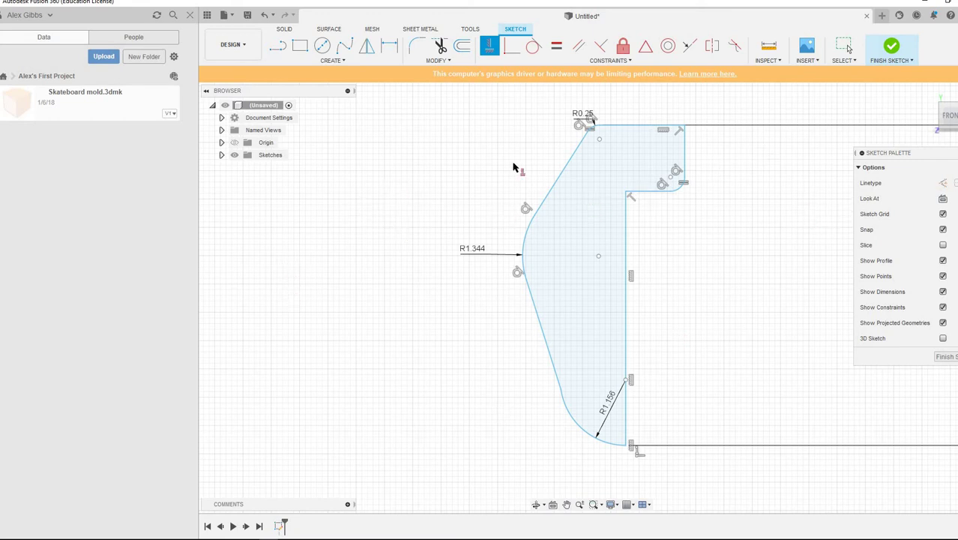
{"action": "left_click", "coordinate": [892, 48]}
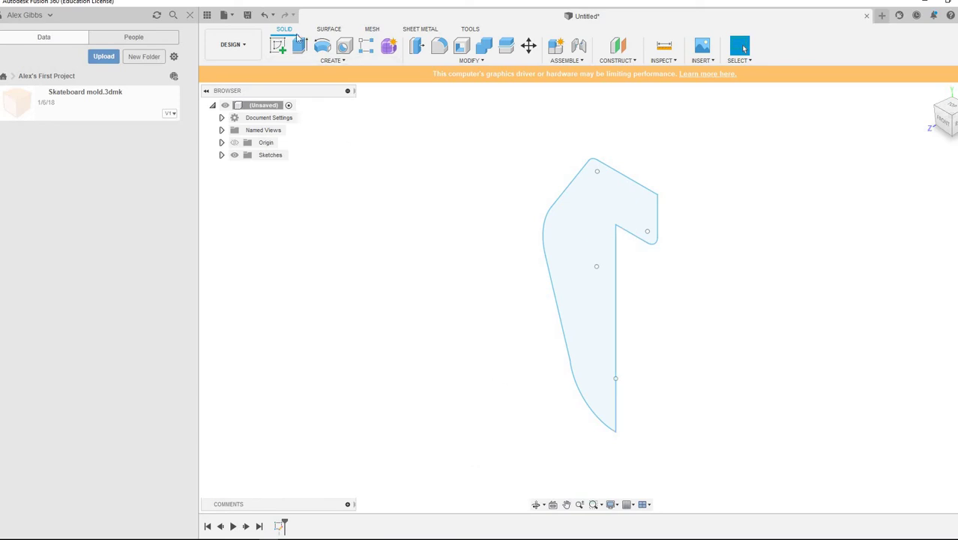
Extrude the closed profile 3.1875 mm to one side as a new body
{"action": "key", "text": "e"}
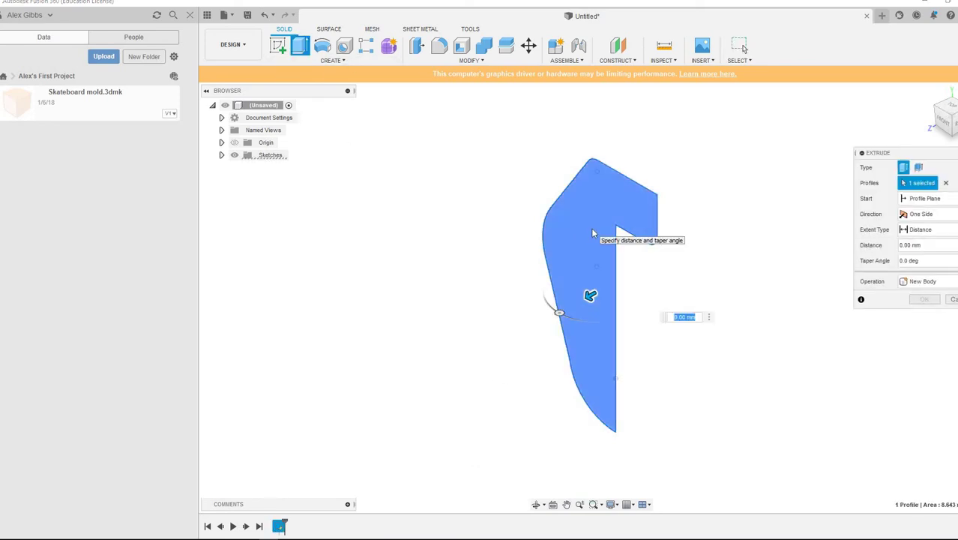
{"action": "left_click", "coordinate": [590, 228]}
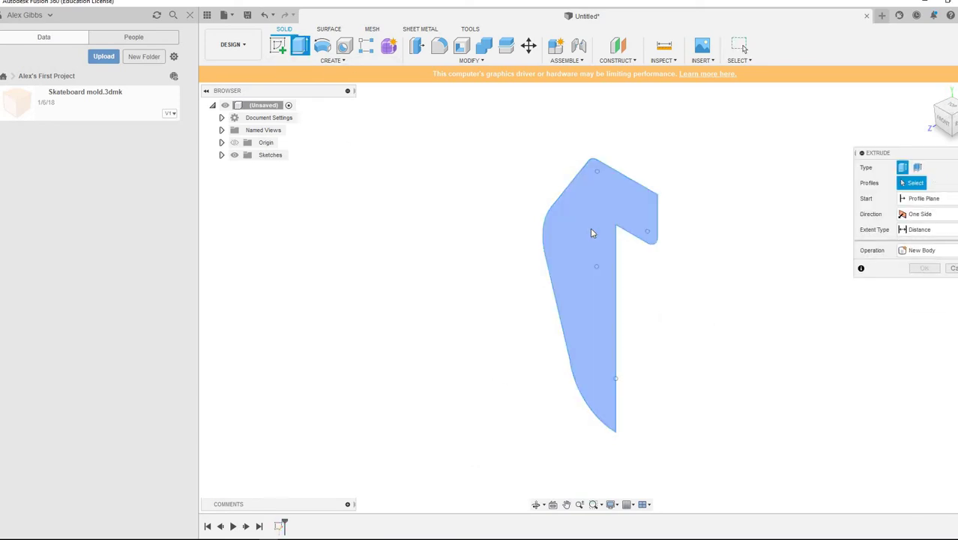
{"action": "left_click", "coordinate": [634, 194]}
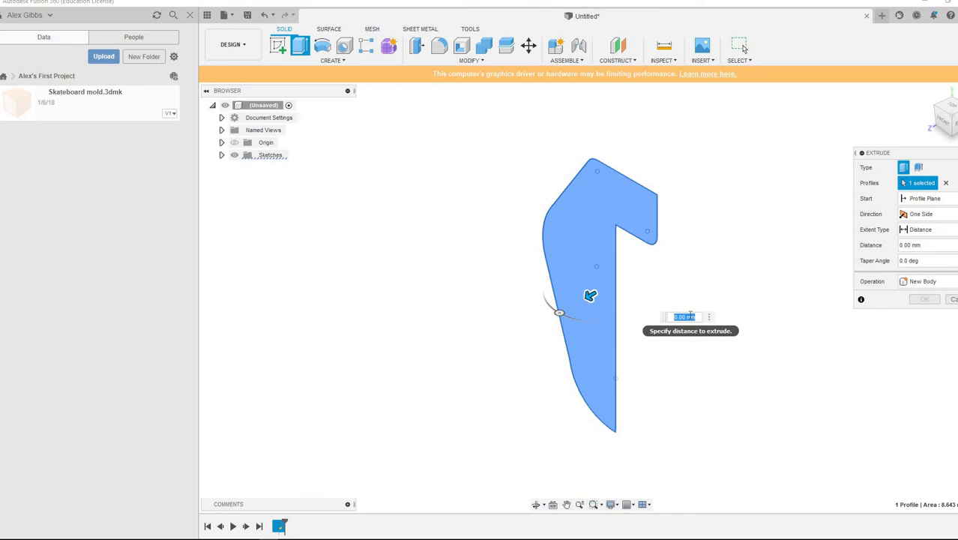
{"action": "type", "text": "3.18"}
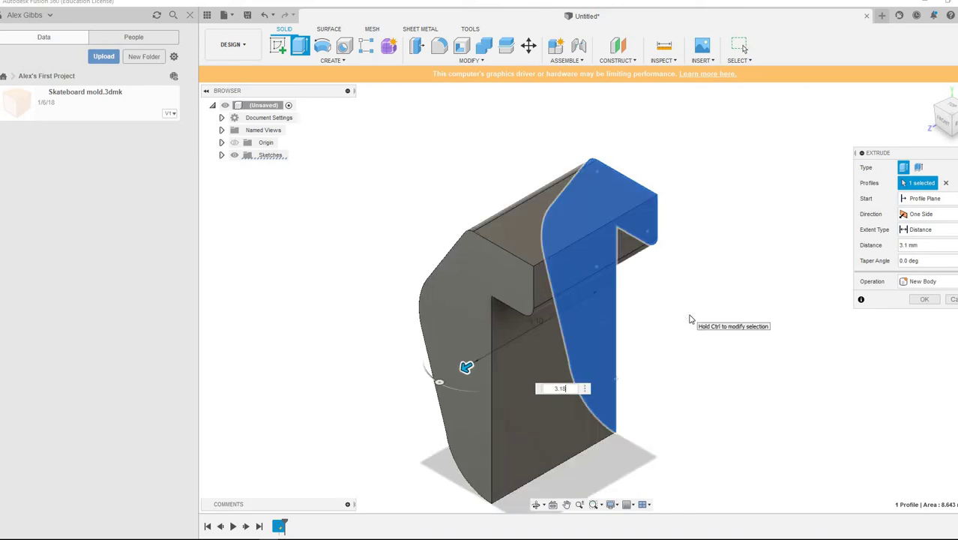
{"action": "type", "text": "75"}
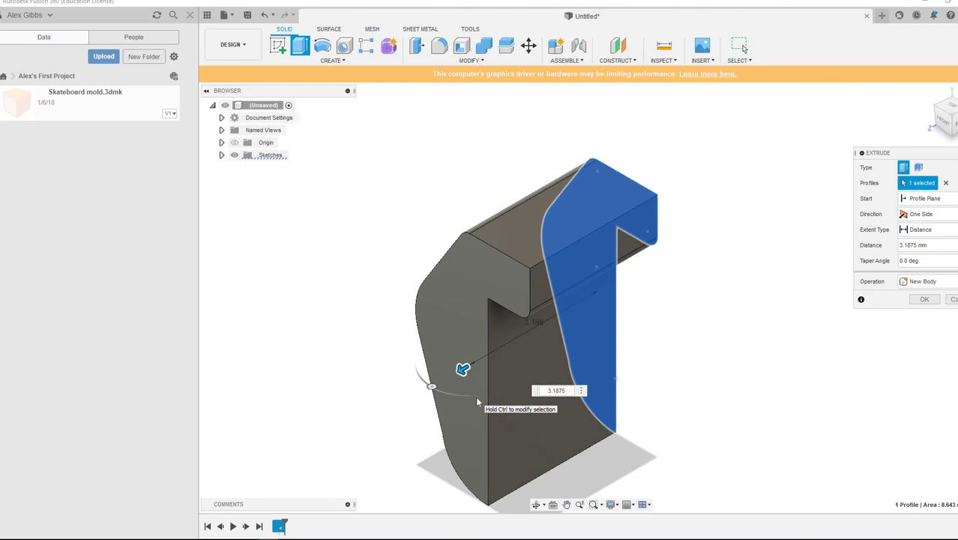
{"action": "left_click", "coordinate": [924, 299]}
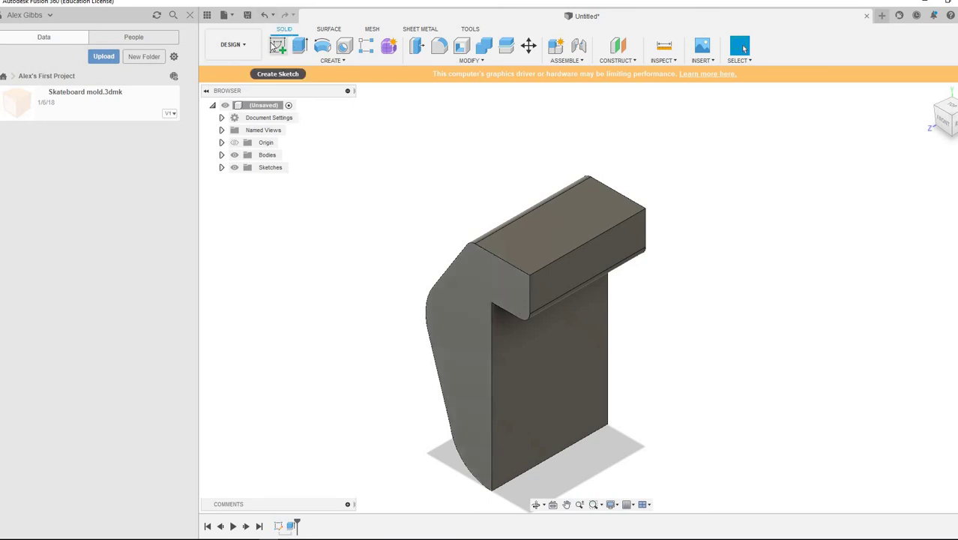
Sketch a rectangle about 2 by 2.6 mm on the body's top face, starting on the outer edge and overhanging the opposite side
{"action": "left_click", "coordinate": [277, 46]}
{"action": "left_click", "coordinate": [558, 200]}
{"action": "left_click", "coordinate": [541, 221]}
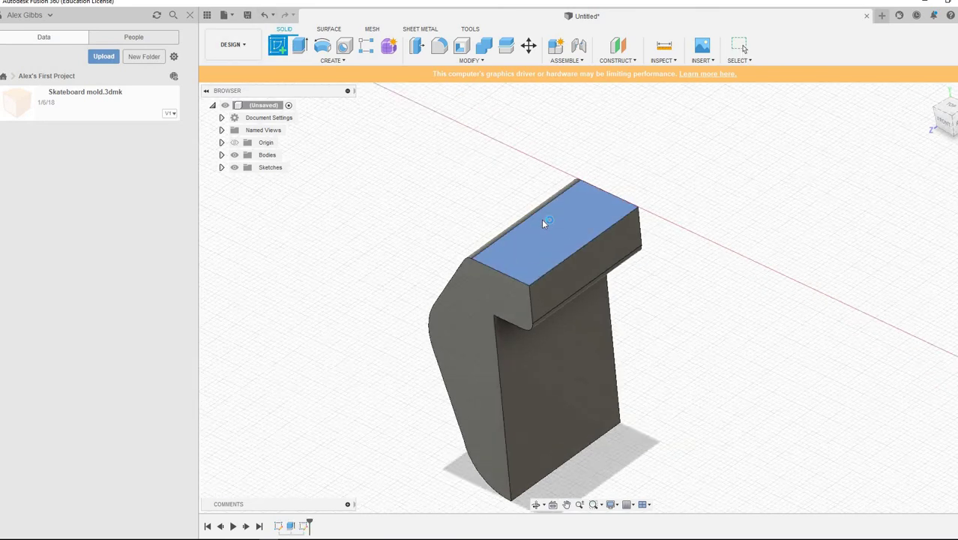
{"action": "key", "text": "r"}
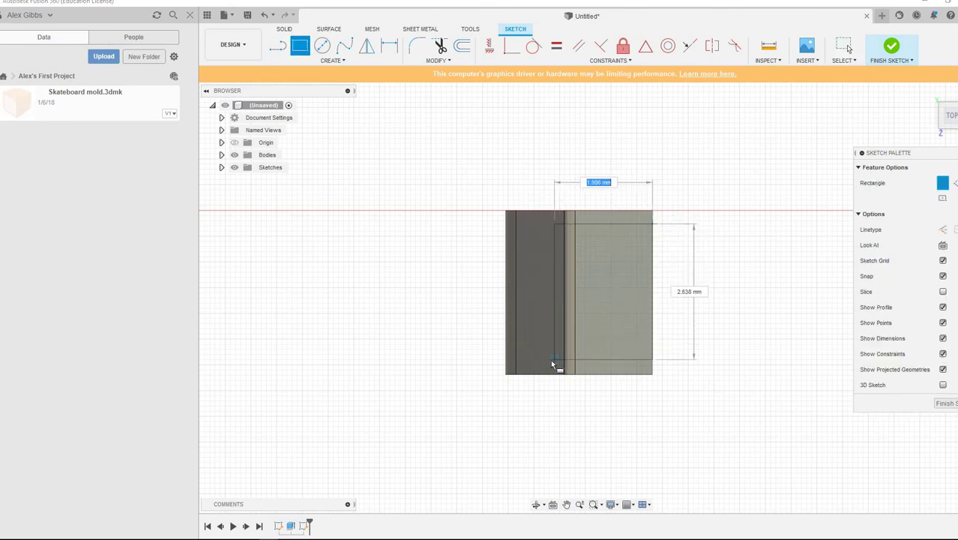
{"action": "left_click", "coordinate": [551, 360]}
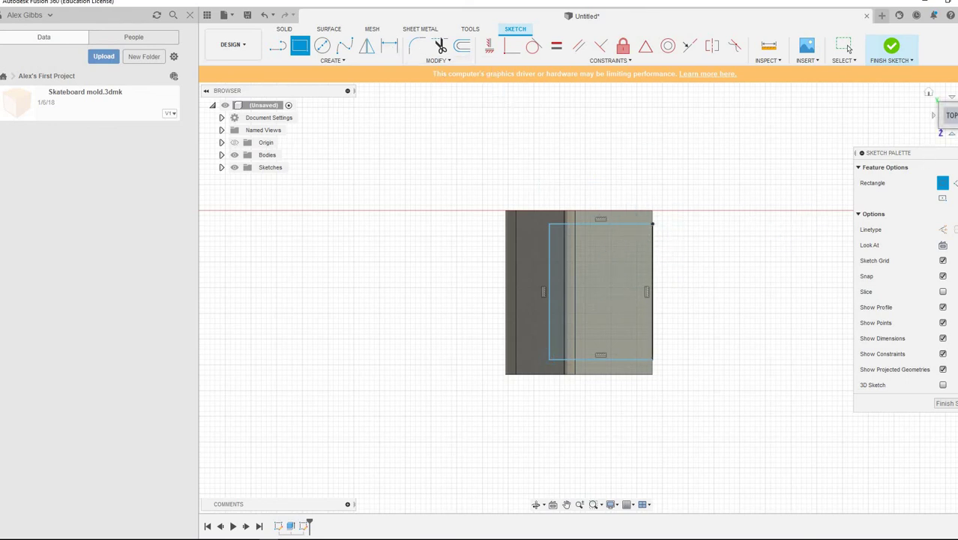
{"action": "left_click", "coordinate": [947, 132]}
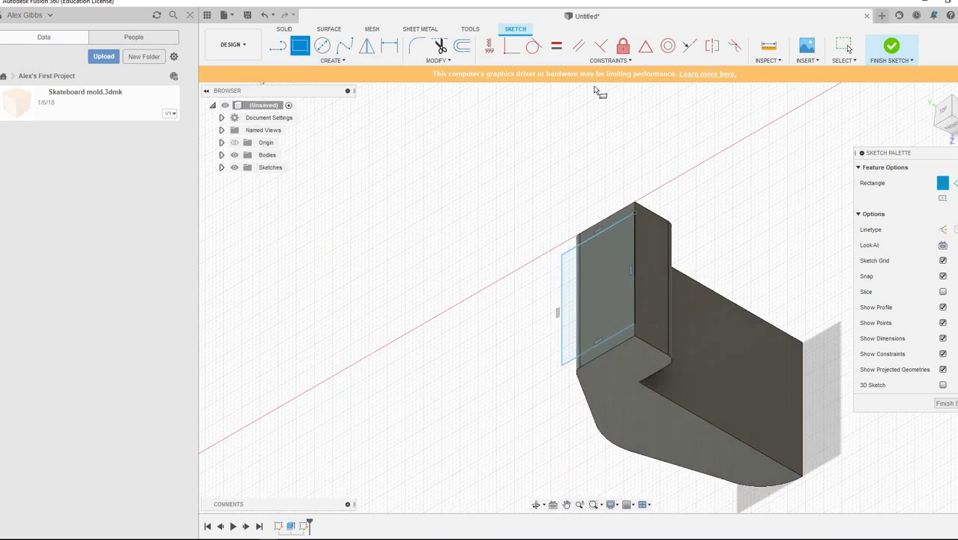
{"action": "left_click", "coordinate": [891, 47]}
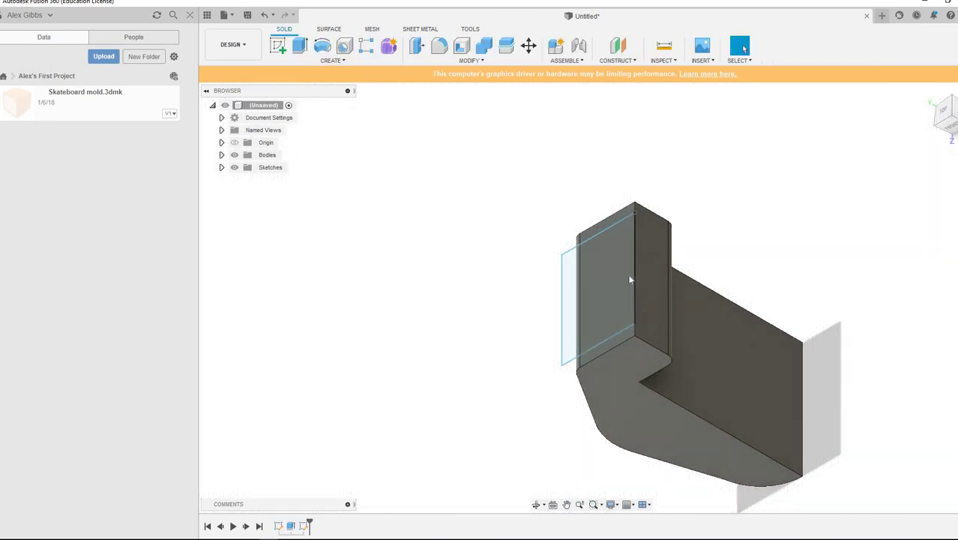
Extrude both regions of the rectangle one-sided by -0.30 mm as a cut into the body's top
{"action": "key", "text": "e"}
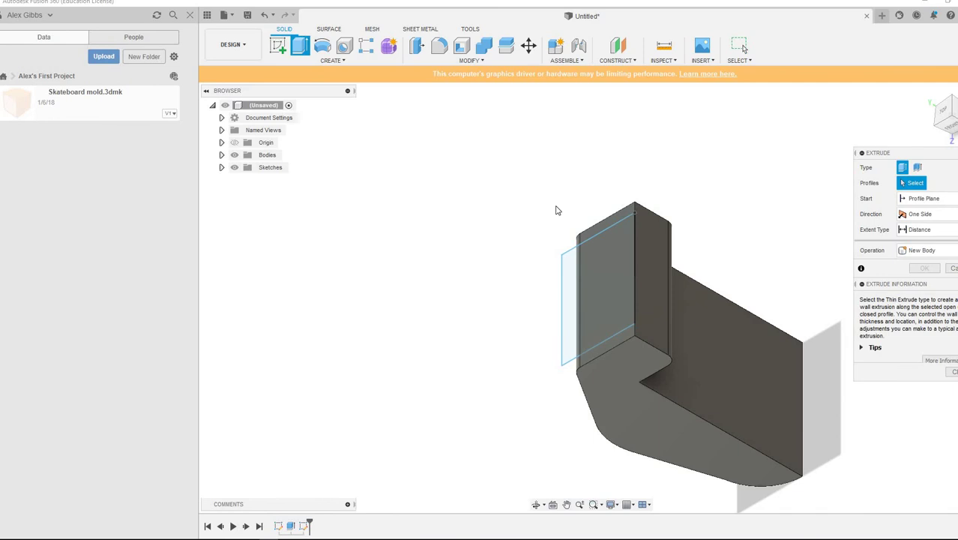
{"action": "left_click", "coordinate": [596, 244]}
{"action": "left_click", "coordinate": [570, 283]}
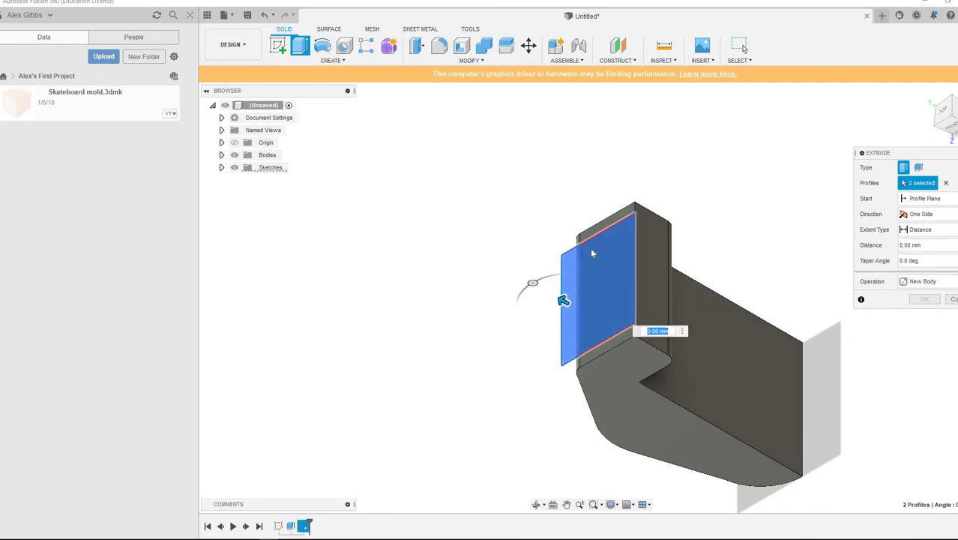
{"action": "left_click", "coordinate": [936, 216]}
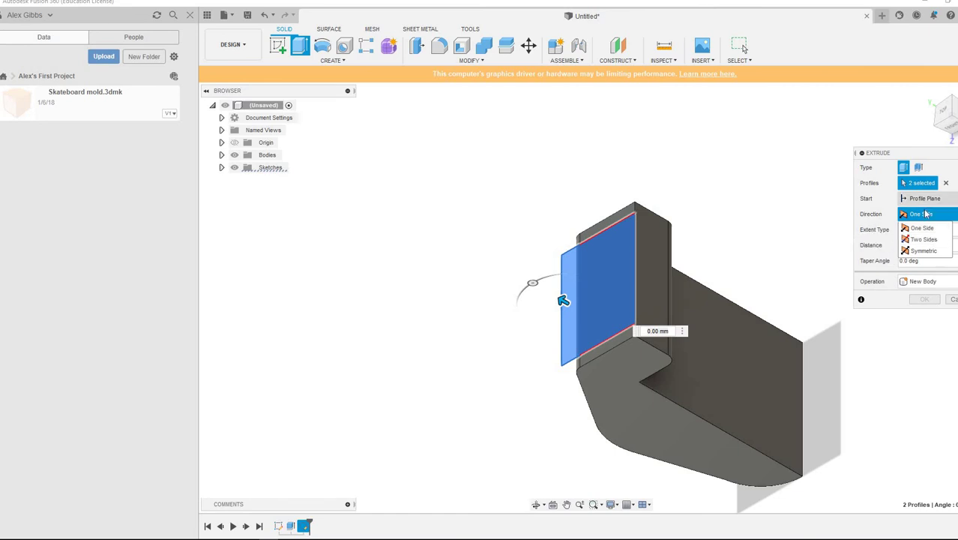
{"action": "left_click", "coordinate": [933, 229]}
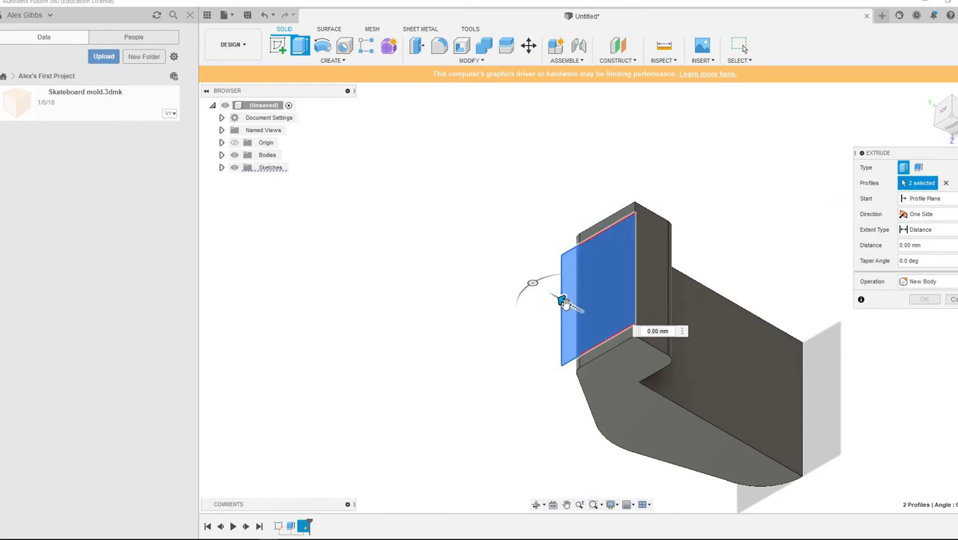
{"action": "left_click_drag", "start_coordinate": [564, 301], "coordinate": [583, 316]}
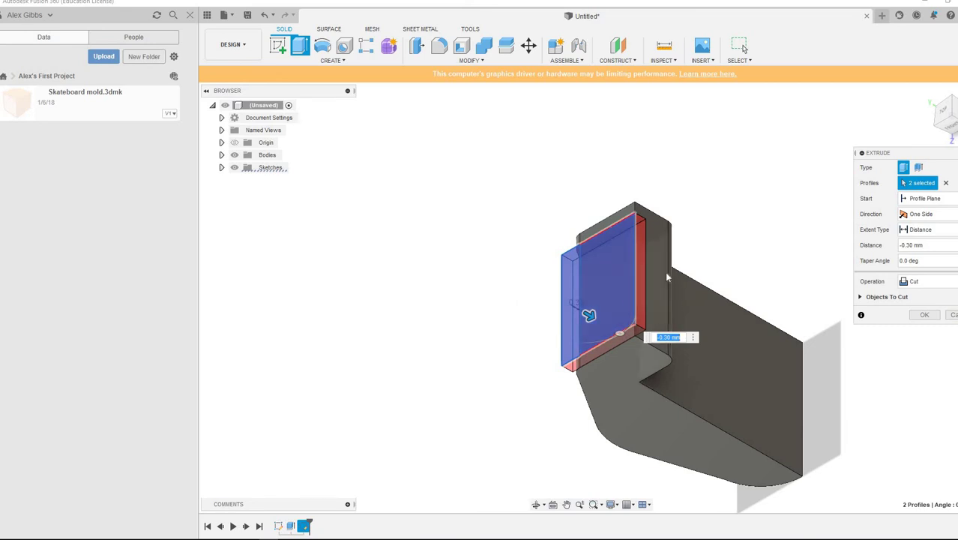
{"action": "left_click", "coordinate": [924, 314]}
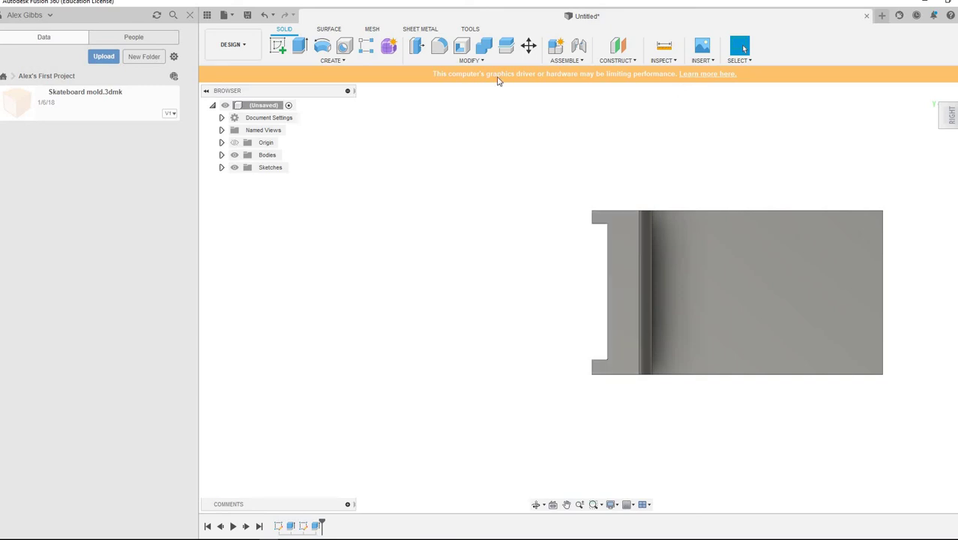
Shell the body with an inside thickness of .105 mm, removing the large flat face below the step
{"action": "left_click", "coordinate": [462, 46]}
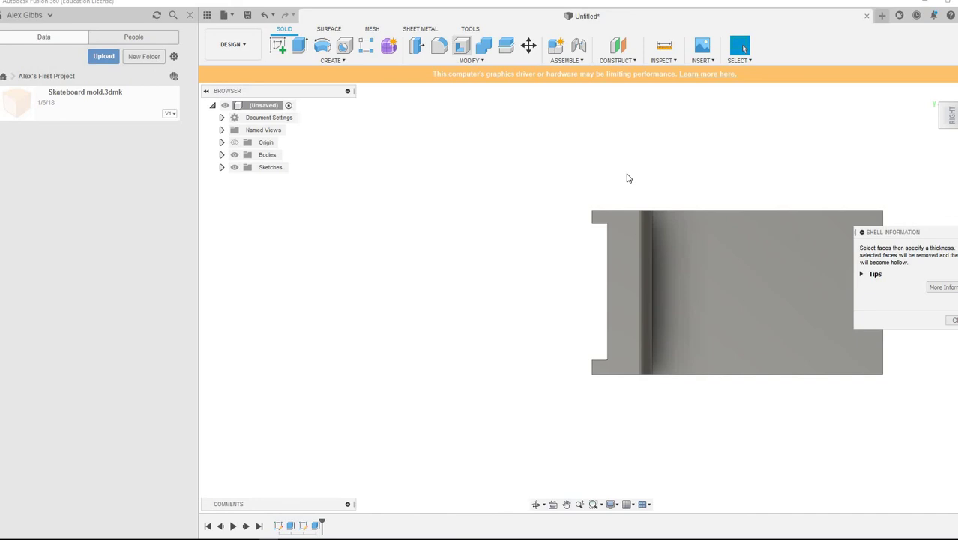
{"action": "left_click", "coordinate": [744, 279]}
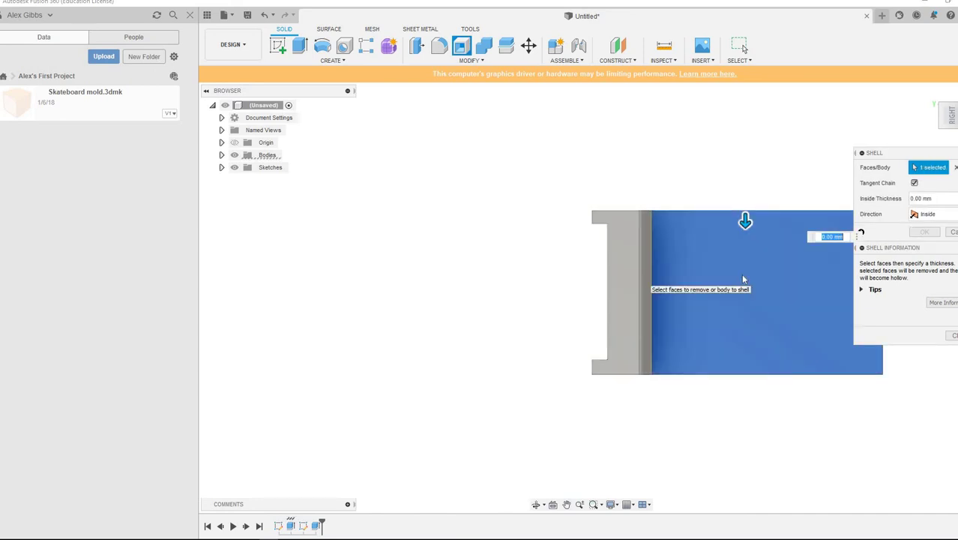
{"action": "left_click", "coordinate": [838, 237]}
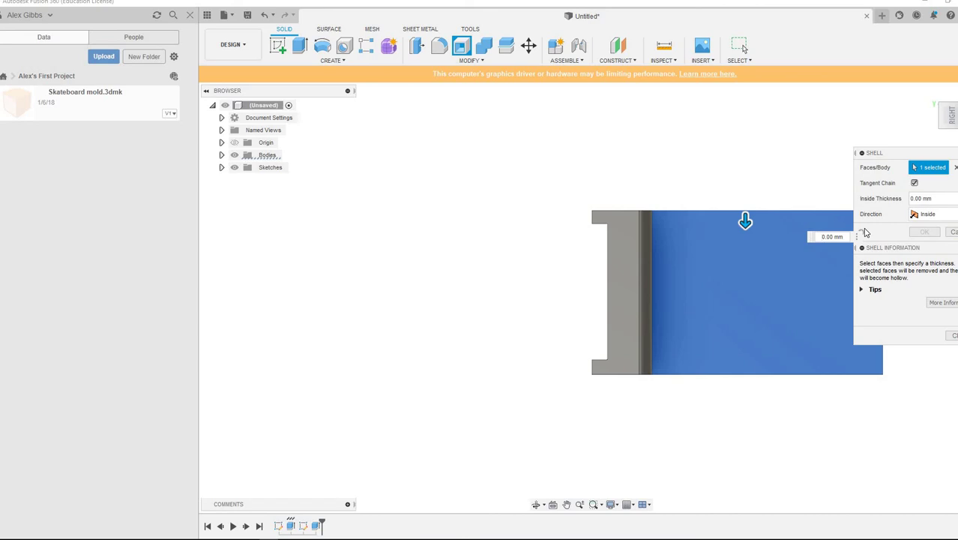
{"action": "key", "text": "Delete"}
{"action": "key", "text": "Delete"}
{"action": "key", "text": "Delete"}
{"action": "key", "text": "Delete"}
{"action": "type", "text": "105"}
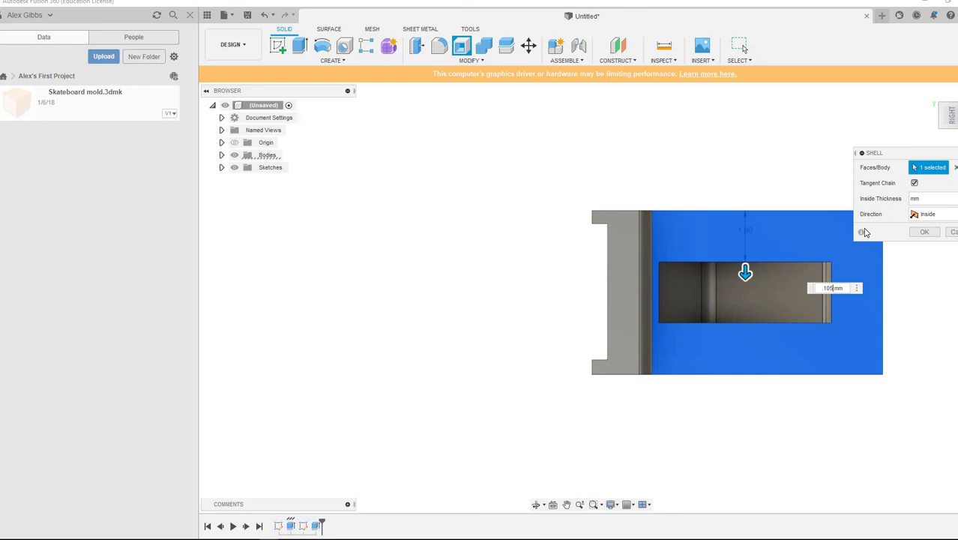
{"action": "key", "text": "Return"}
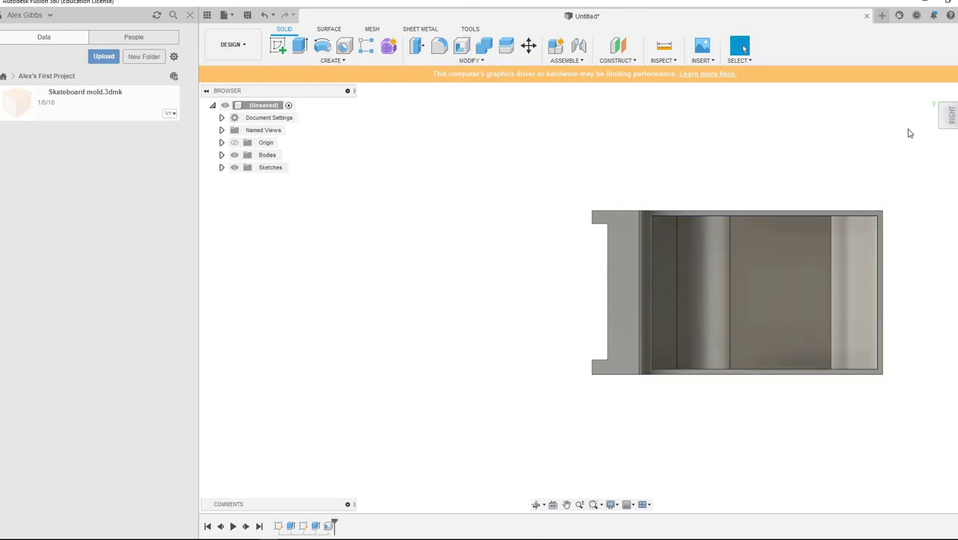
Undo the last shell and shell the body inward again, removing both the large flat face and the adjoining tangent faces of the rounded step
{"action": "middle_click_drag", "start_coordinate": [899, 201], "coordinate": [690, 274], "text": "shift"}
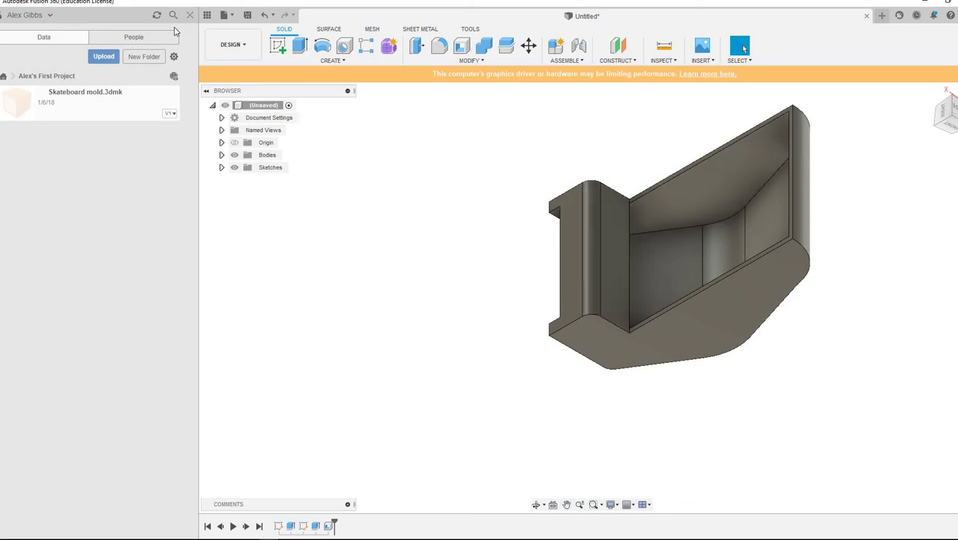
{"action": "left_click", "coordinate": [264, 15]}
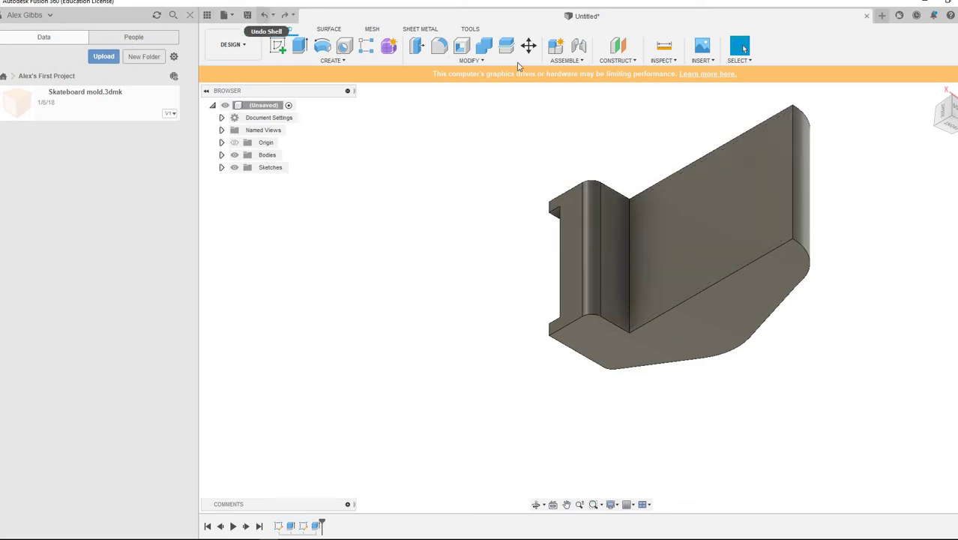
{"action": "left_click", "coordinate": [478, 54]}
{"action": "left_click", "coordinate": [704, 234]}
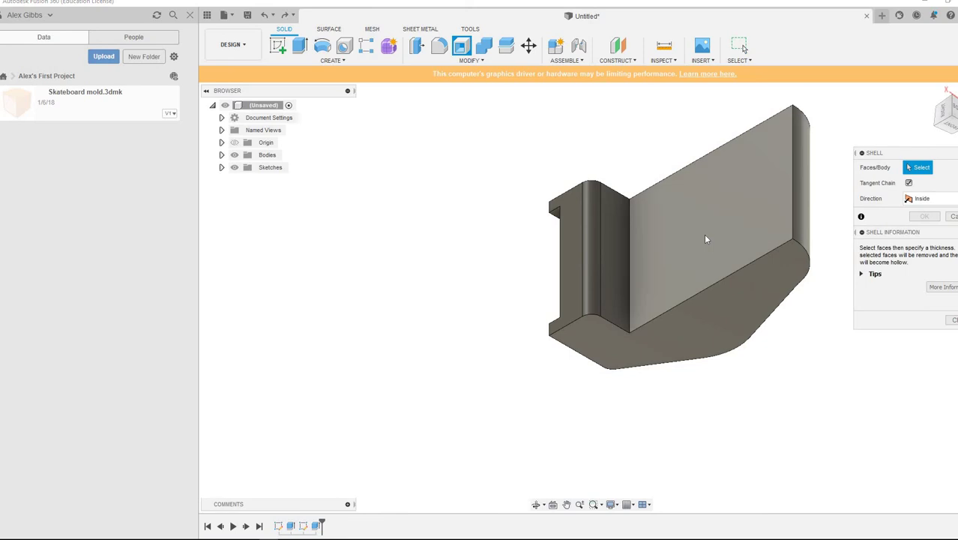
{"action": "left_click", "coordinate": [599, 271]}
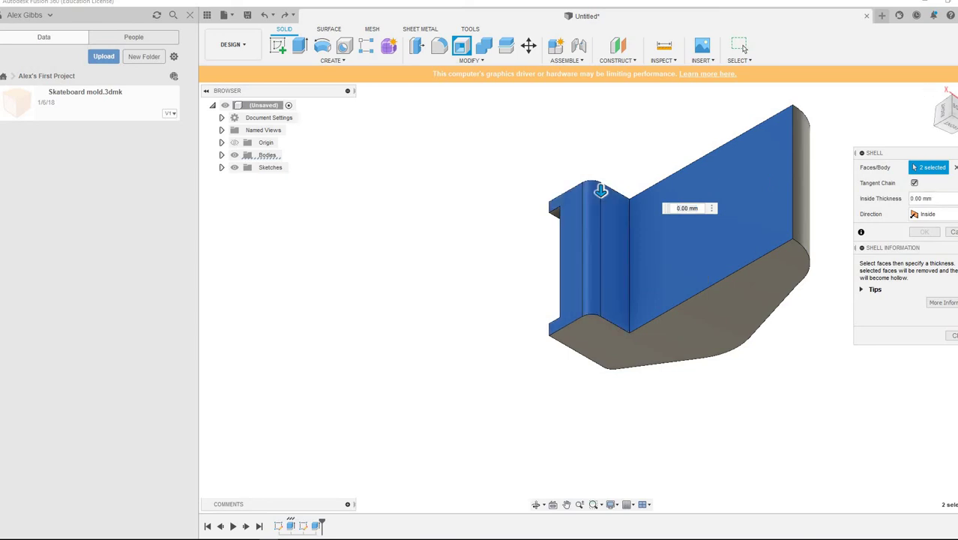
{"action": "key", "text": "BackSpace"}
{"action": "type", "text": "125"}
{"action": "key", "text": "Return"}
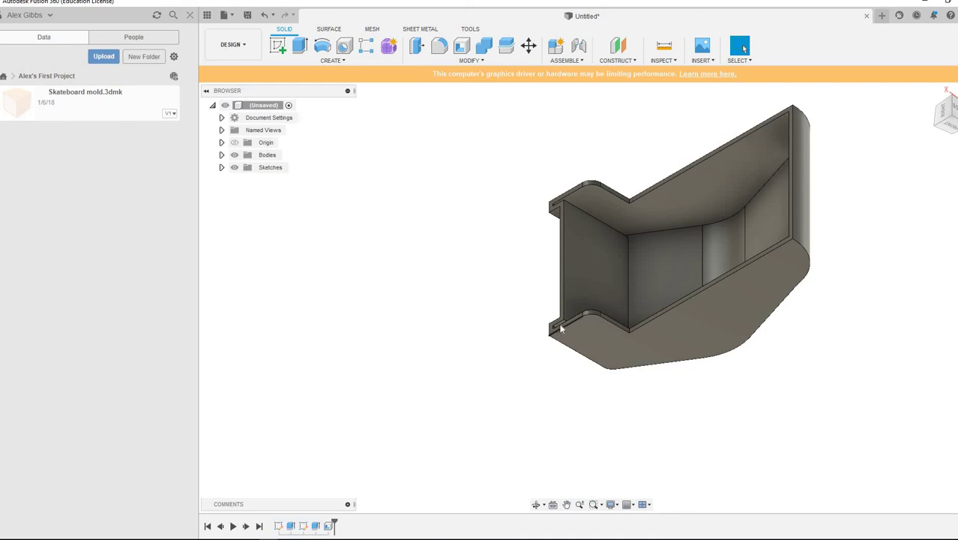
Examine the narrow slot in the shelled body's lower end lip and the overall hollow shape
{"action": "scroll", "coordinate": [560, 327], "scroll_direction": "up", "scroll_amount": 5}
{"action": "scroll", "coordinate": [564, 322], "scroll_direction": "up", "scroll_amount": 2}
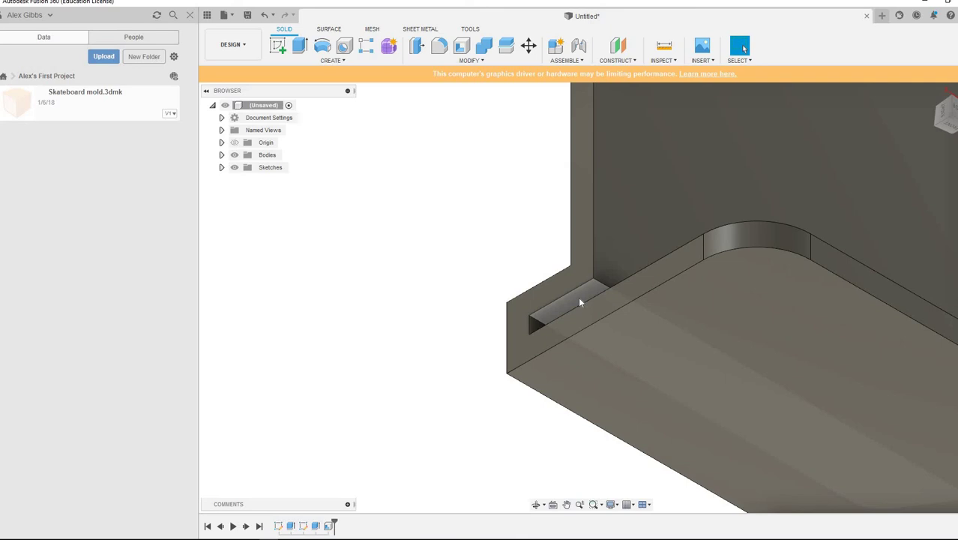
{"action": "scroll", "coordinate": [789, 216], "scroll_direction": "up", "scroll_amount": 3}
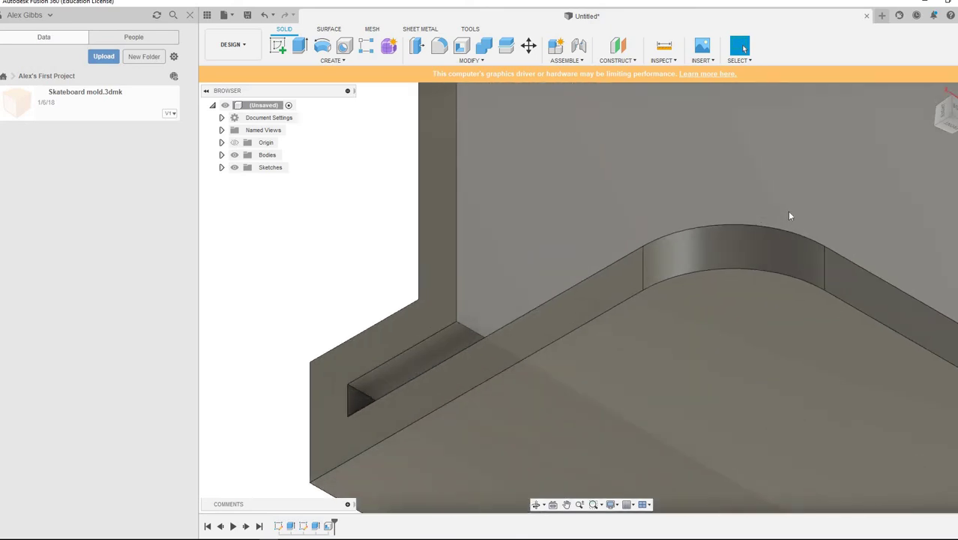
{"action": "scroll", "coordinate": [789, 215], "scroll_direction": "down", "scroll_amount": 8}
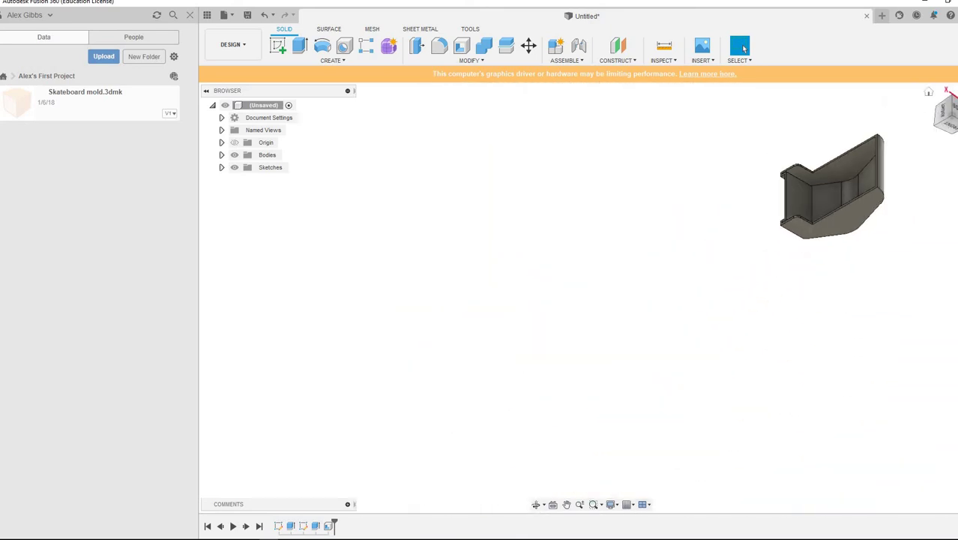
{"action": "scroll", "coordinate": [910, 153], "scroll_direction": "down", "scroll_amount": 2}
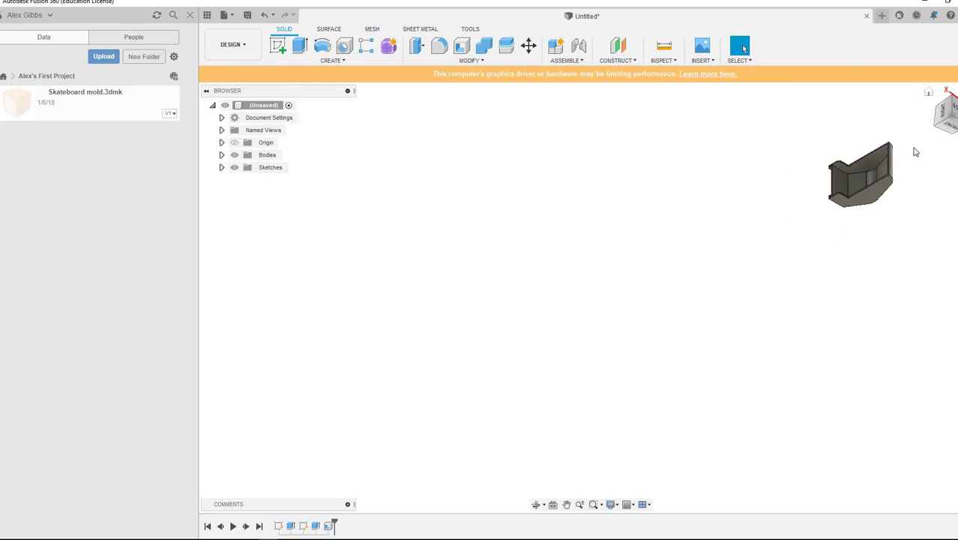
{"action": "scroll", "coordinate": [914, 152], "scroll_direction": "up", "scroll_amount": 5}
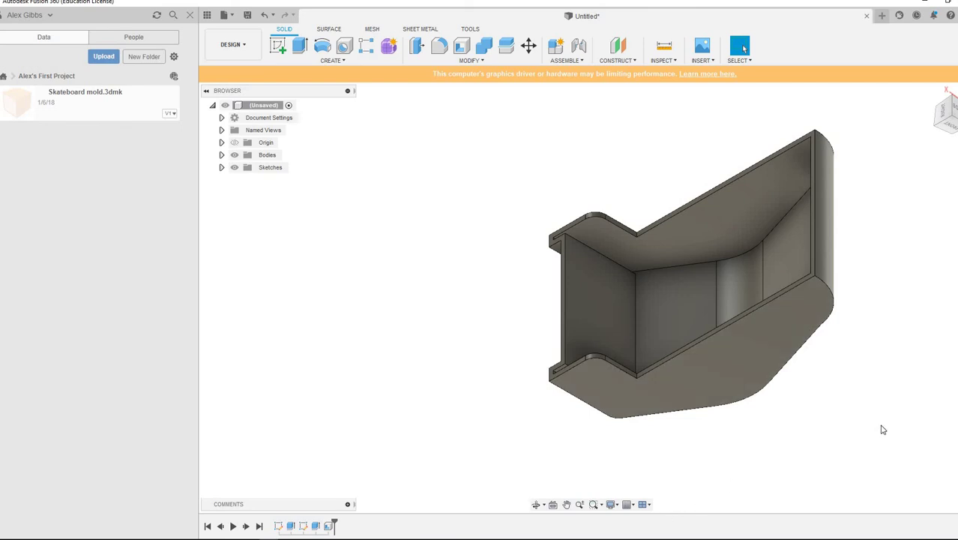
{"action": "scroll", "coordinate": [882, 429], "scroll_direction": "up", "scroll_amount": 1}
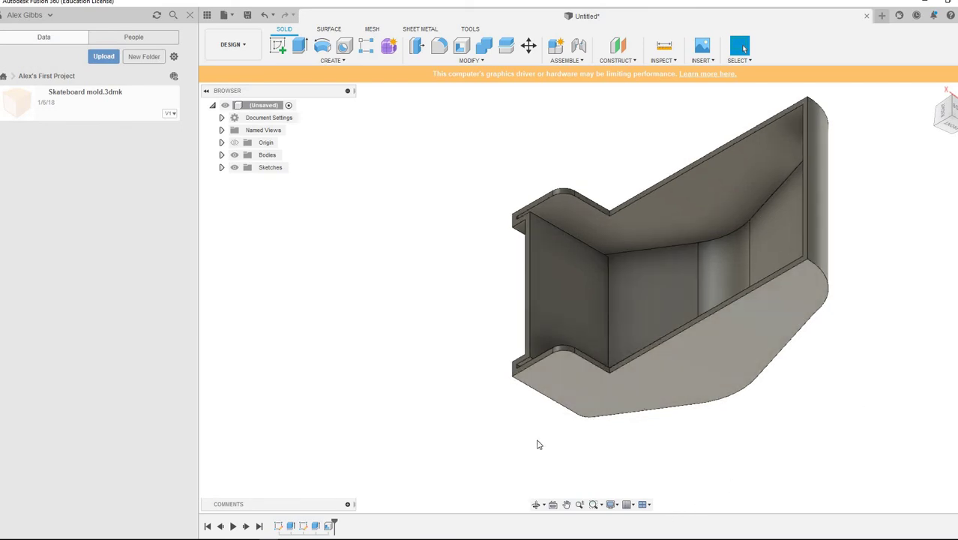